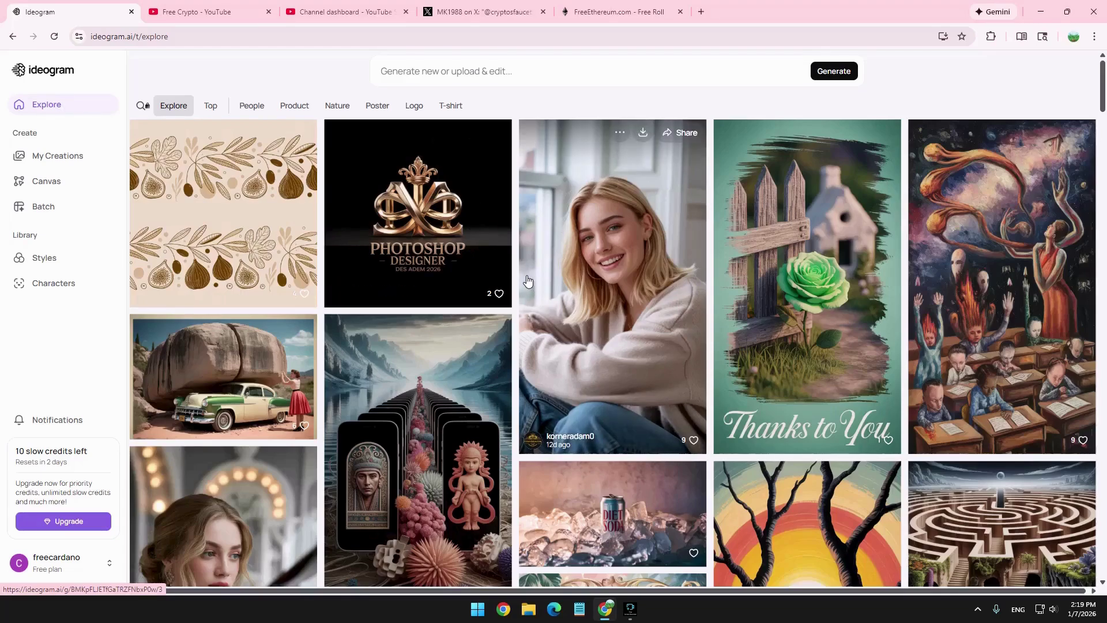
- Check the YouTube Studio dashboard and the Free Crypto channel's uploaded videos
click(337, 11)
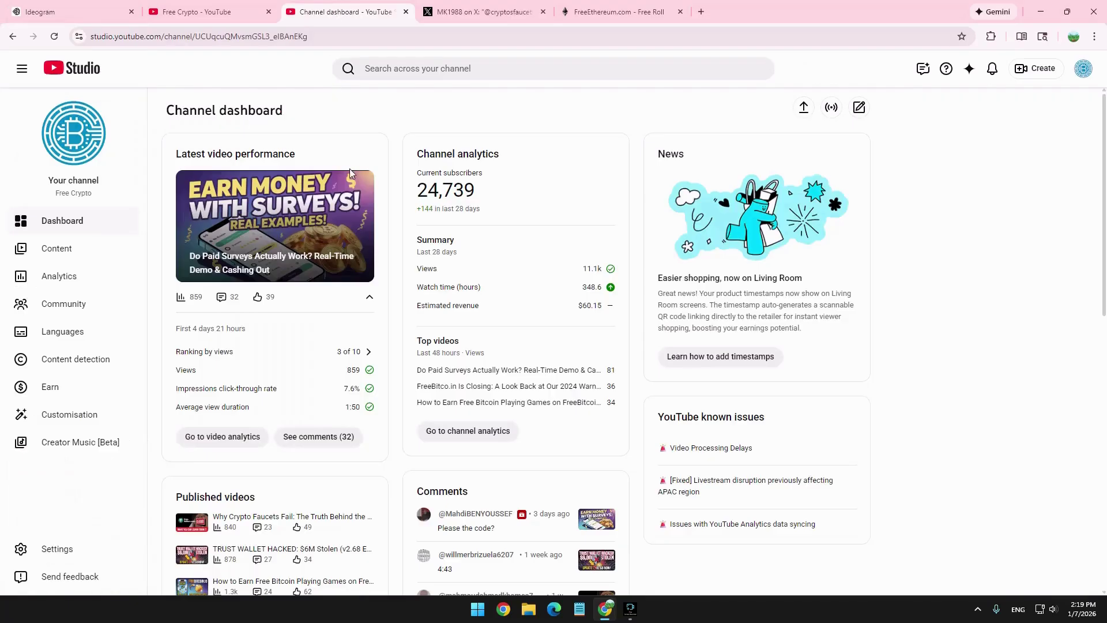
click(191, 14)
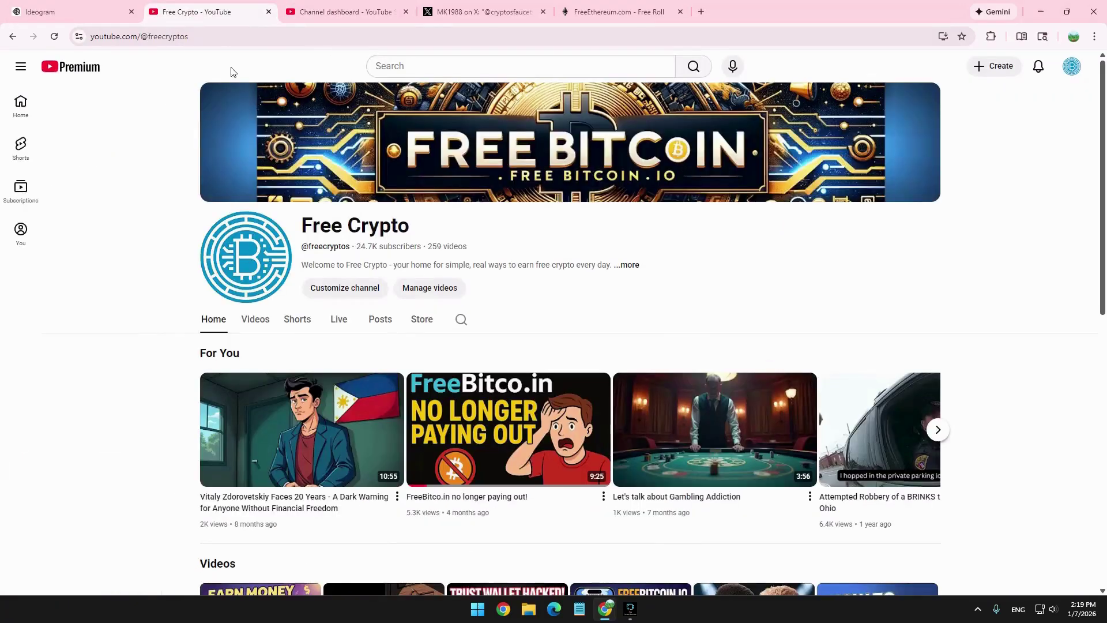
click(256, 319)
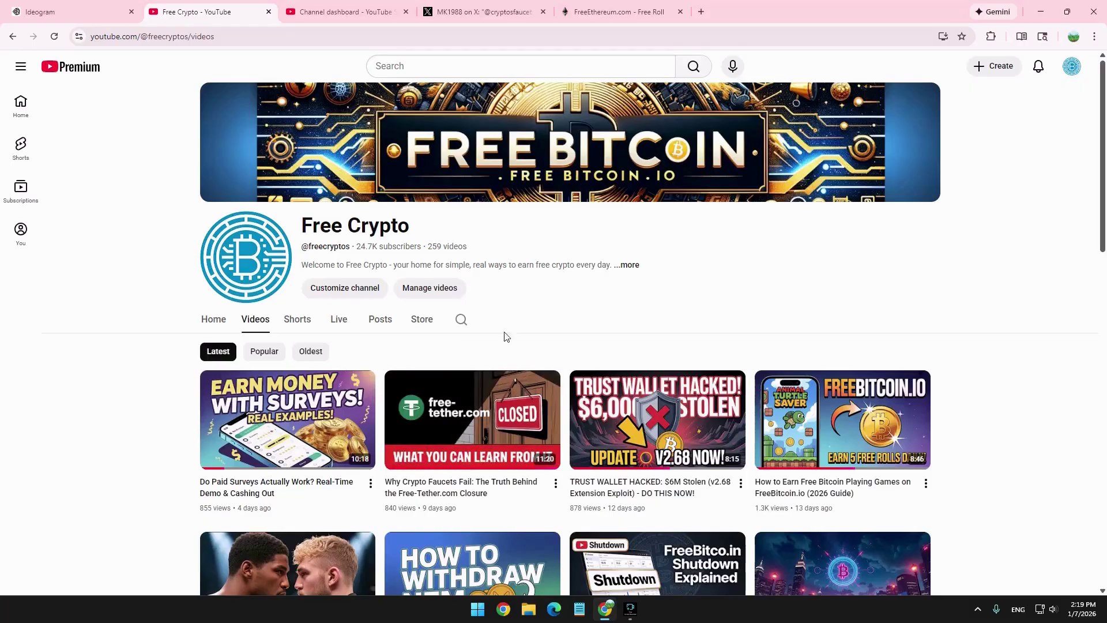
mouse_move(804, 384)
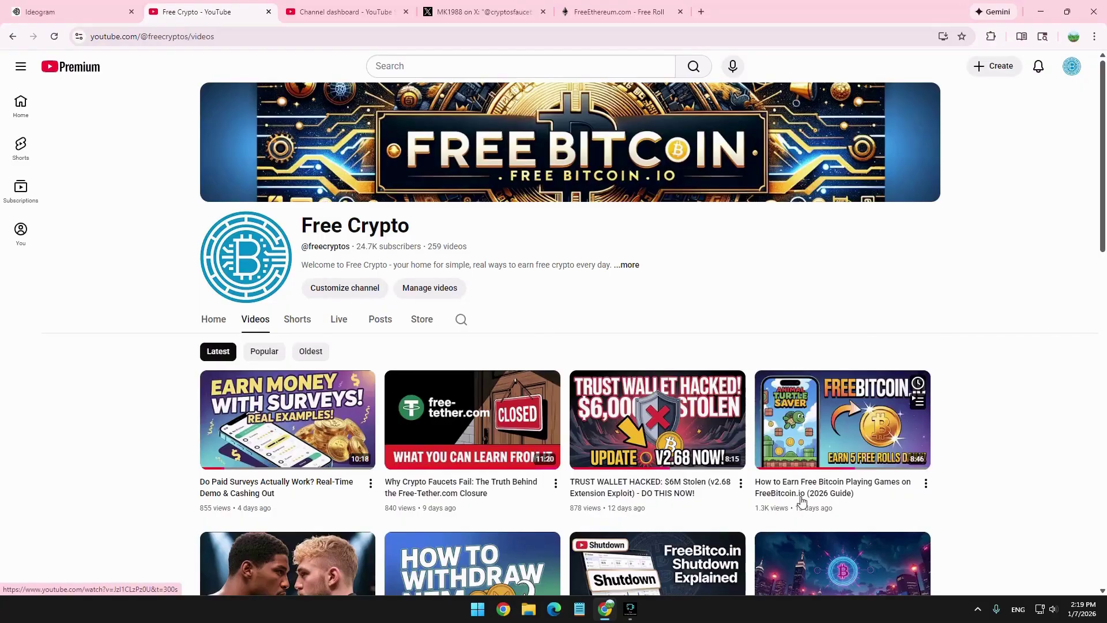
mouse_move(456, 408)
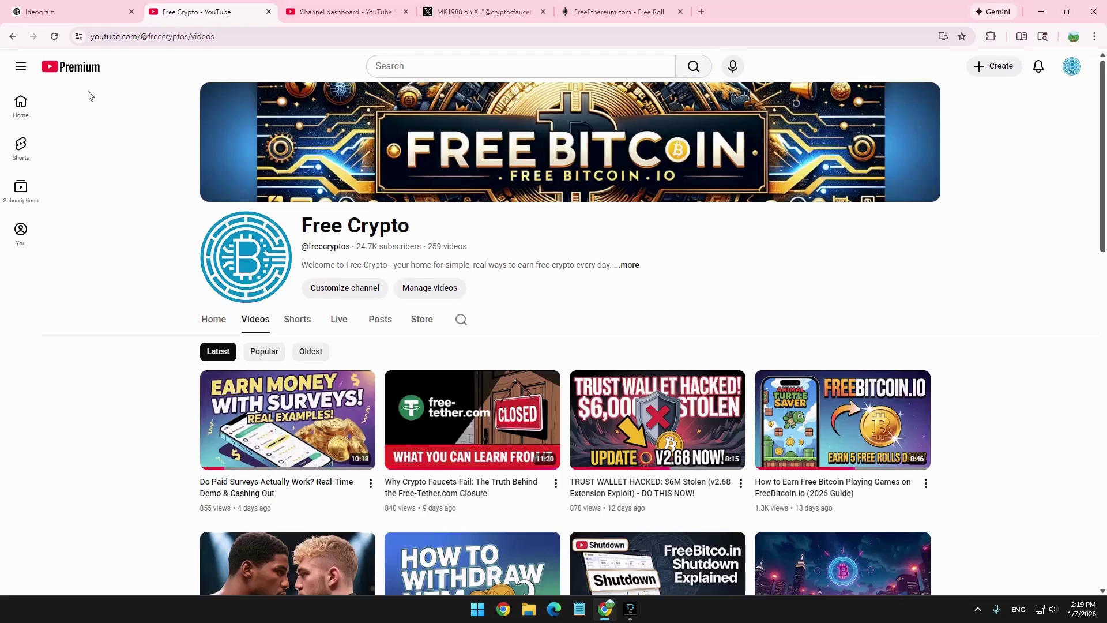
- Back in Ideogram, view the first saved thumbnail full-size in My Creations, then return to Explore
click(69, 11)
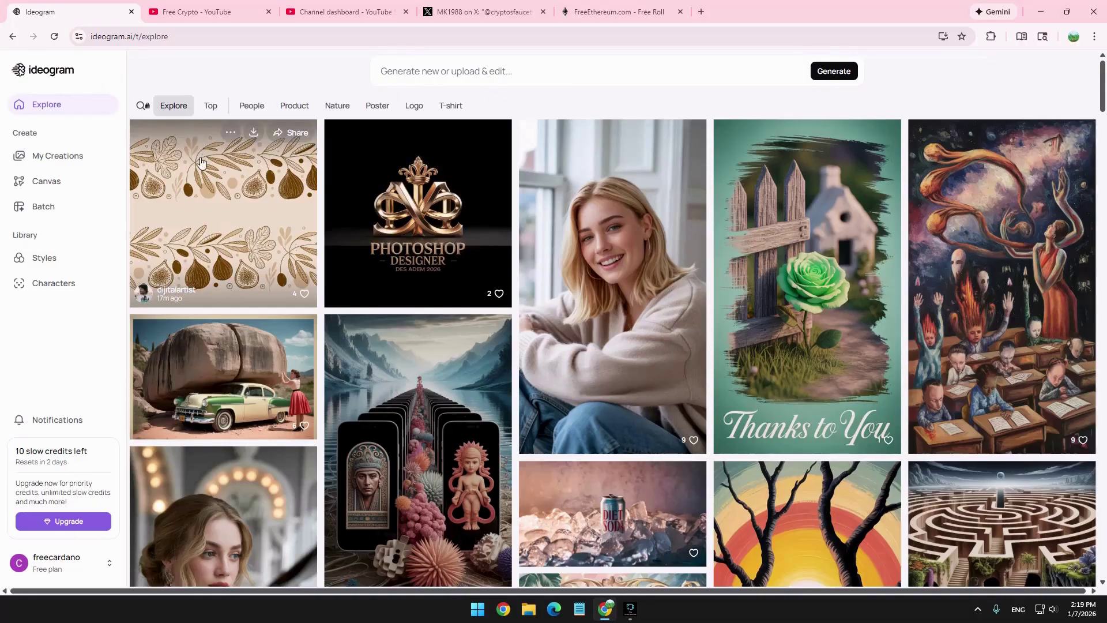
mouse_move(192, 171)
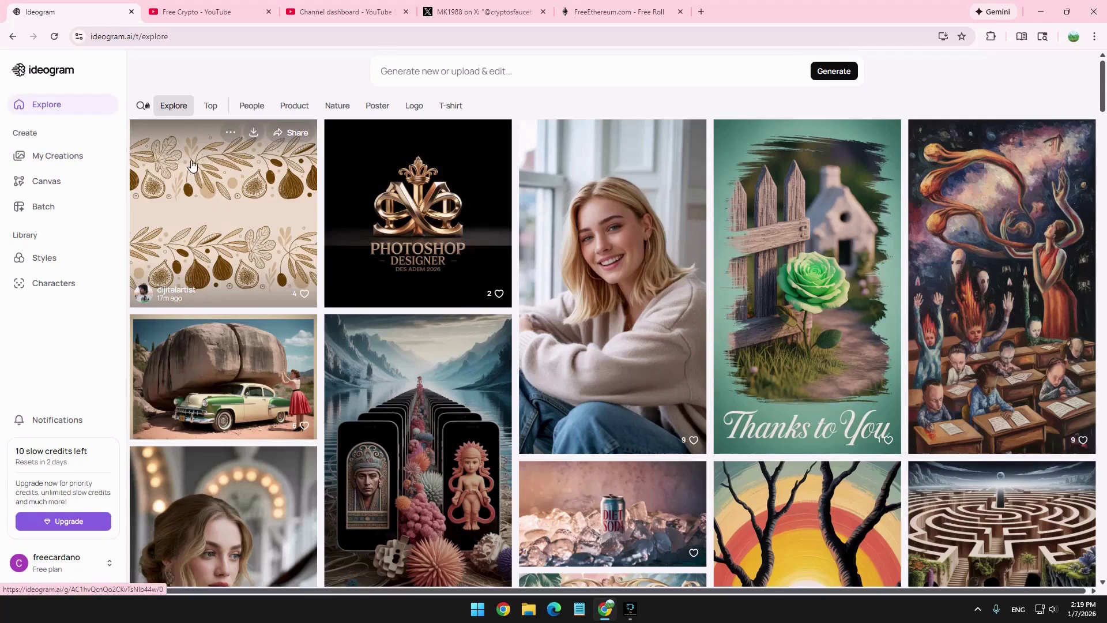
click(66, 156)
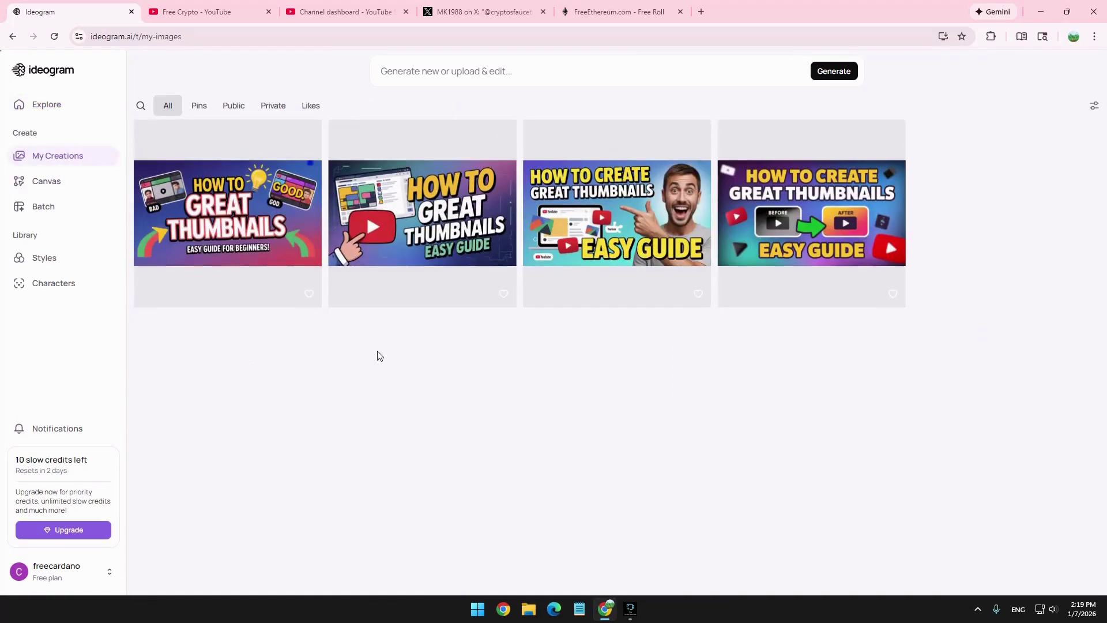
click(222, 215)
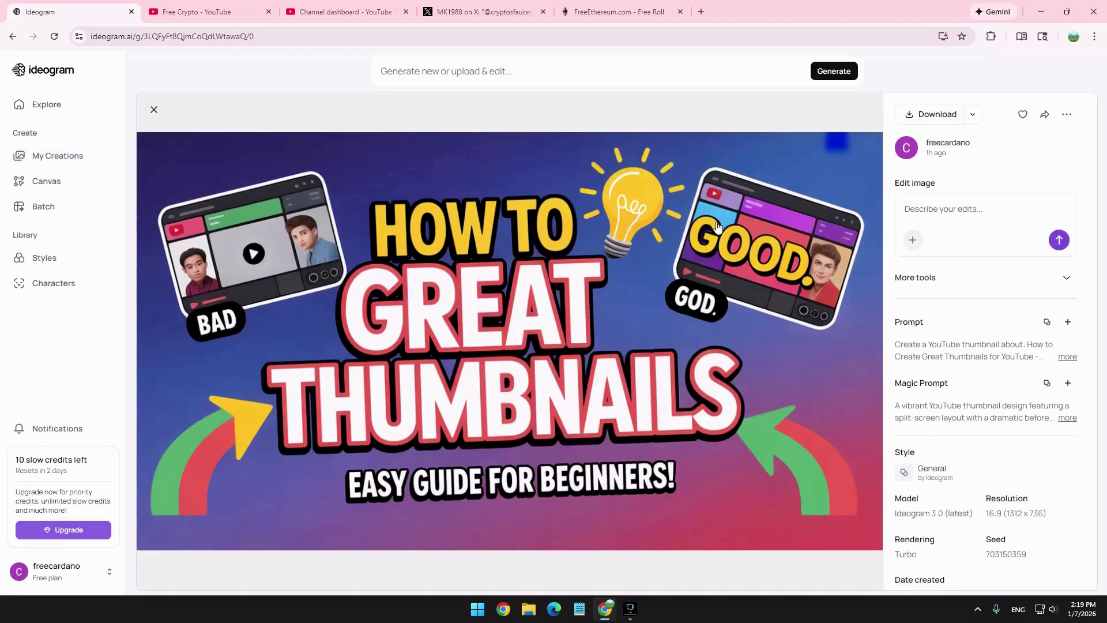
click(153, 109)
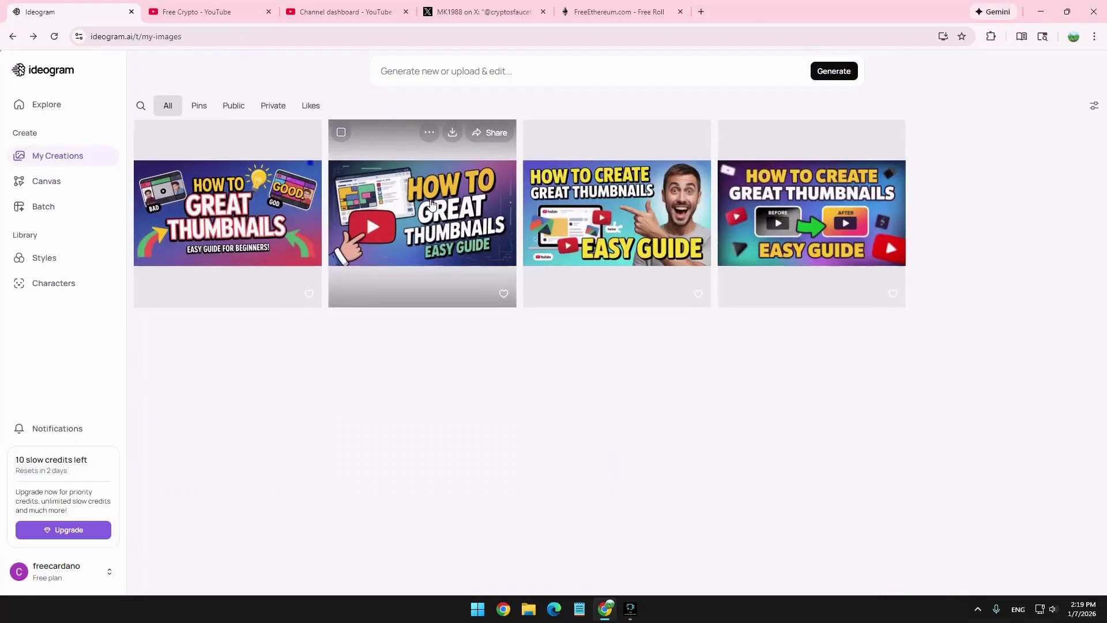
click(50, 105)
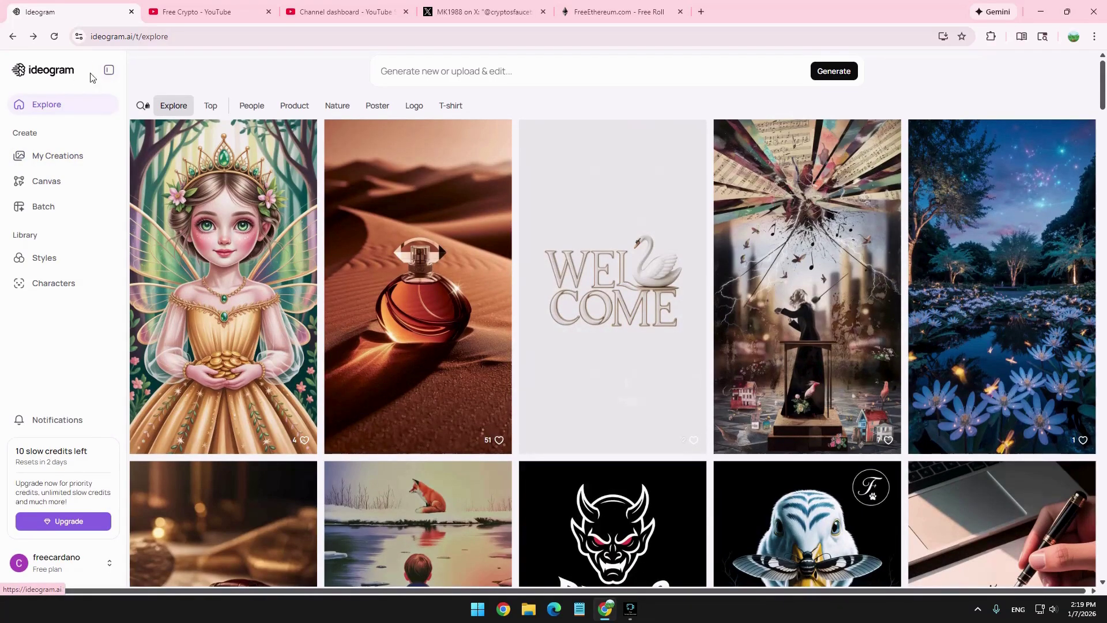
- Scroll through the community images in the Explore gallery
mouse_move(231, 128)
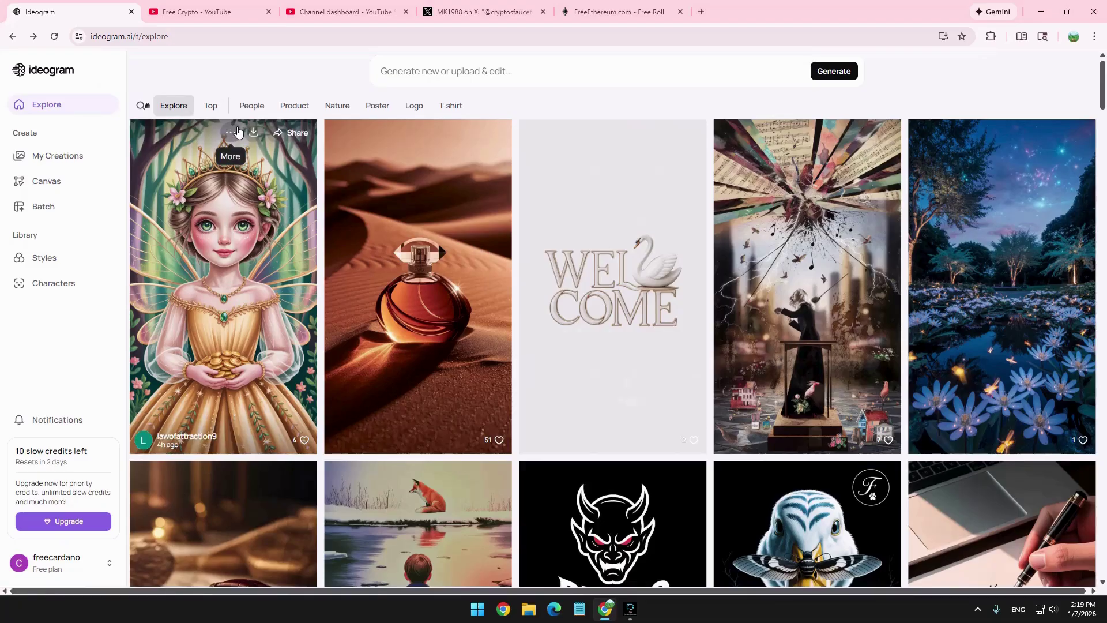
scroll(315, 257, down, 6)
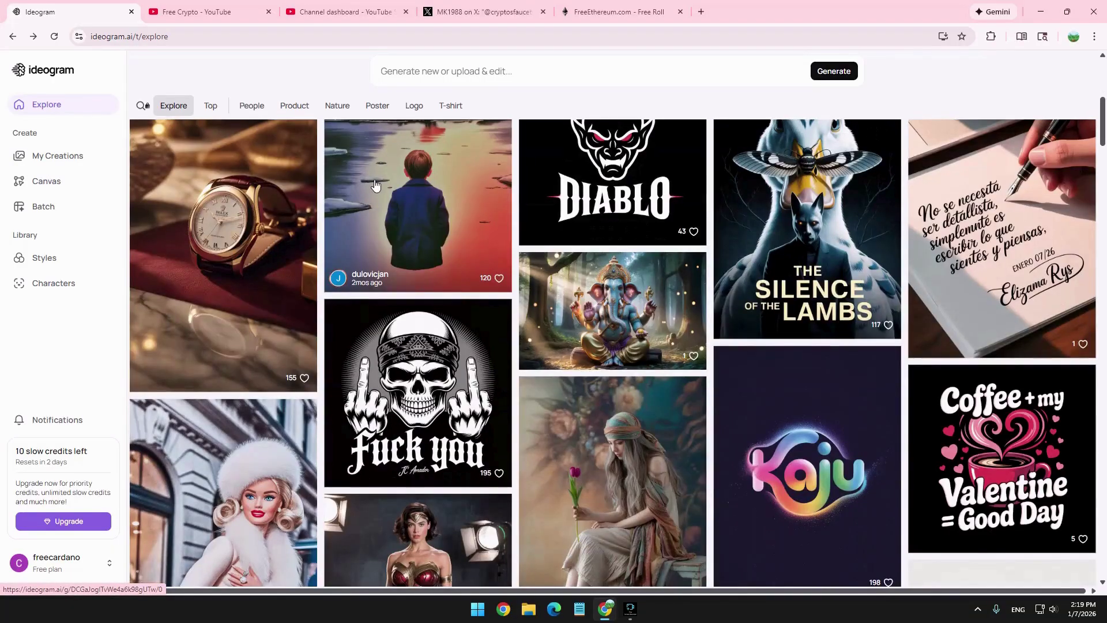
scroll(372, 173, down, 1)
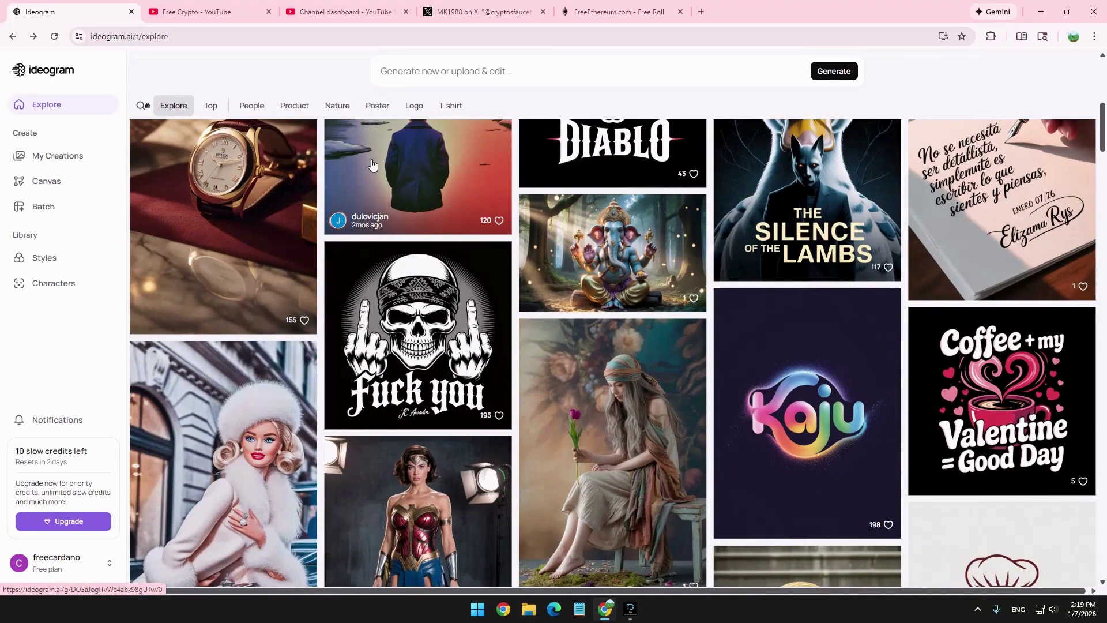
scroll(453, 168, down, 8)
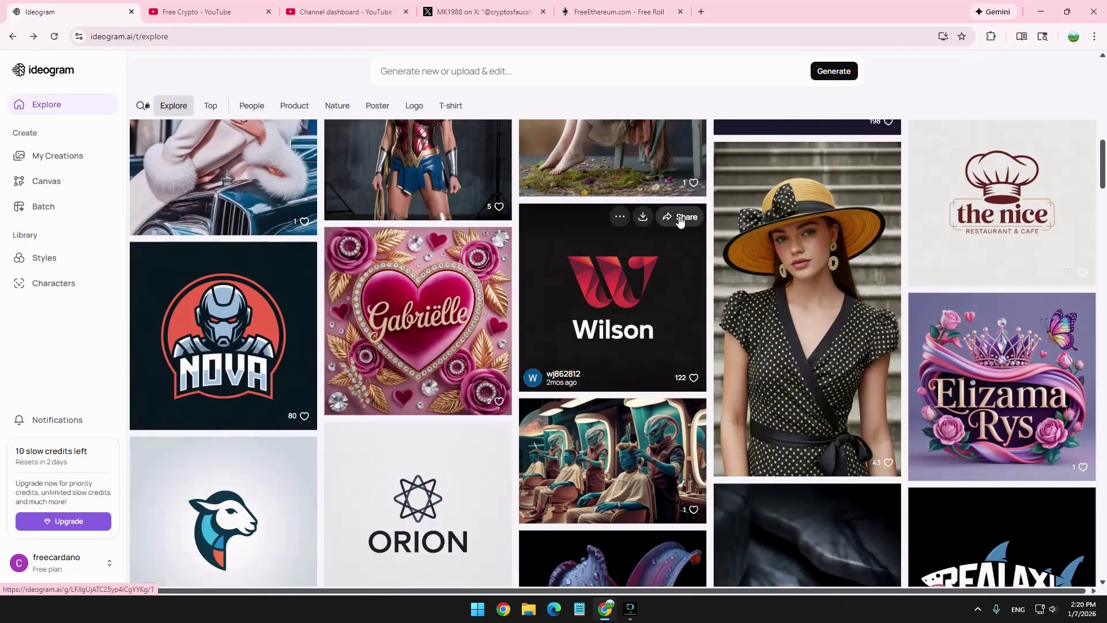
scroll(526, 252, down, 1)
scroll(526, 252, down, 2)
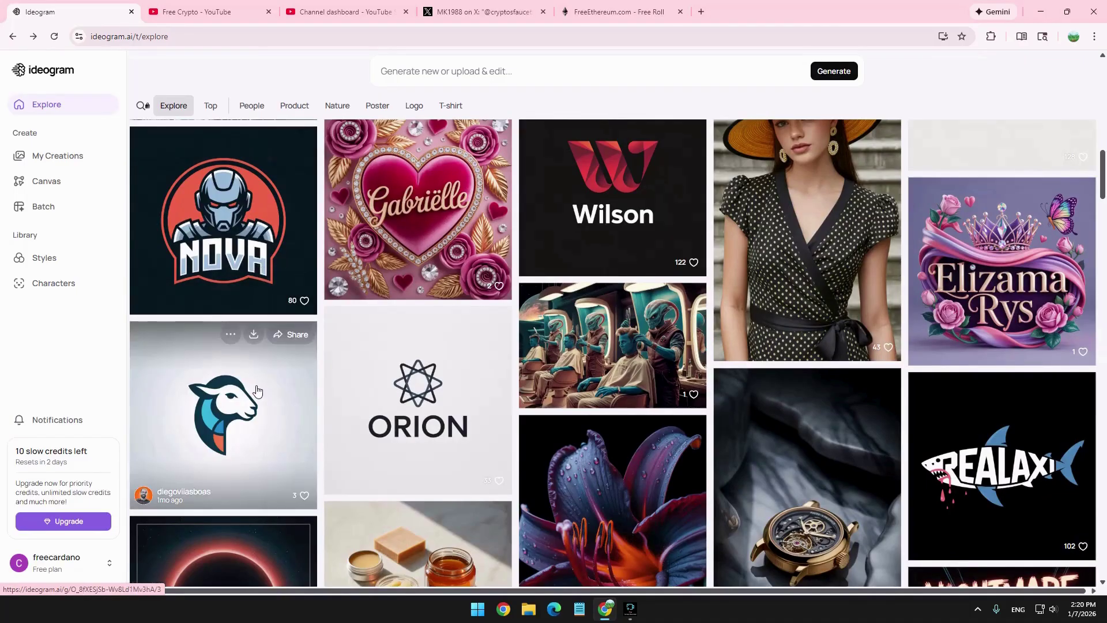
scroll(586, 349, up, 2)
scroll(586, 349, up, 2)
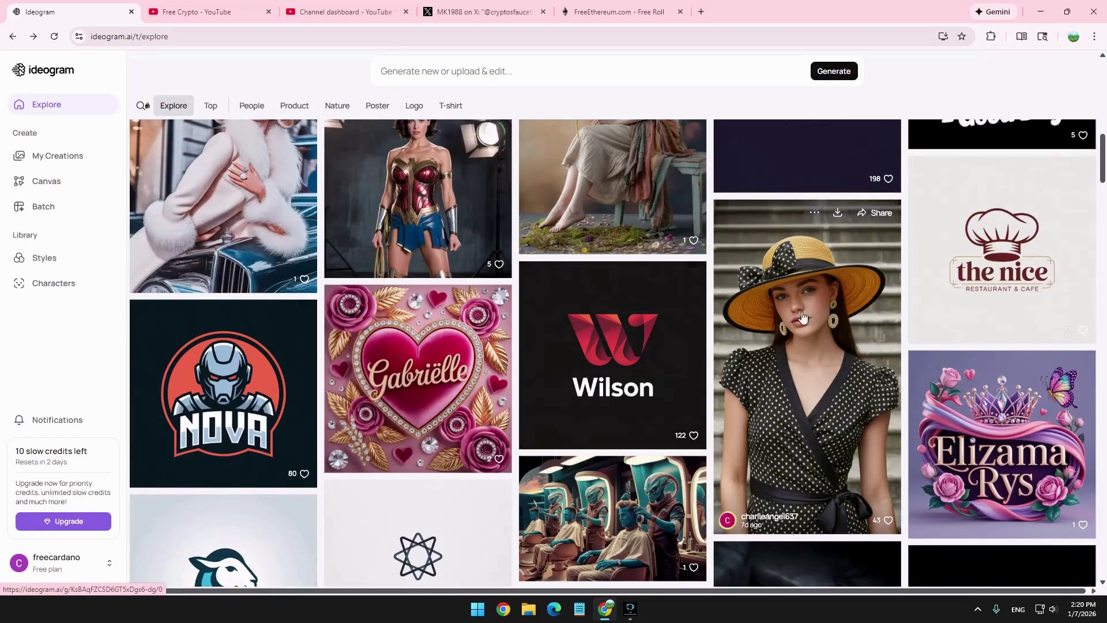
scroll(809, 242, down, 15)
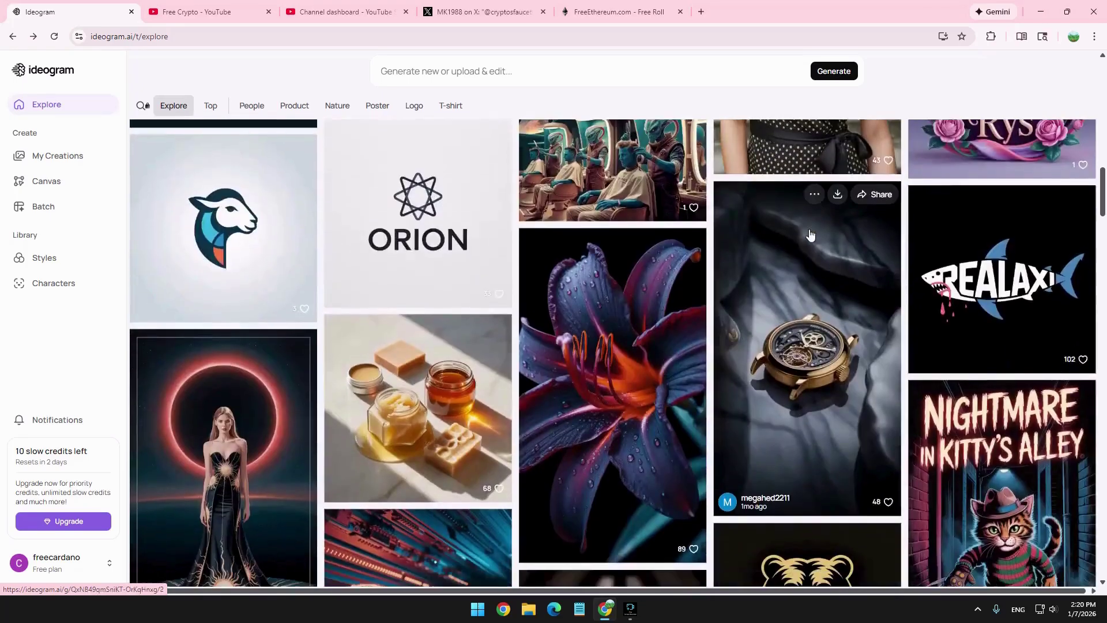
scroll(809, 231, down, 15)
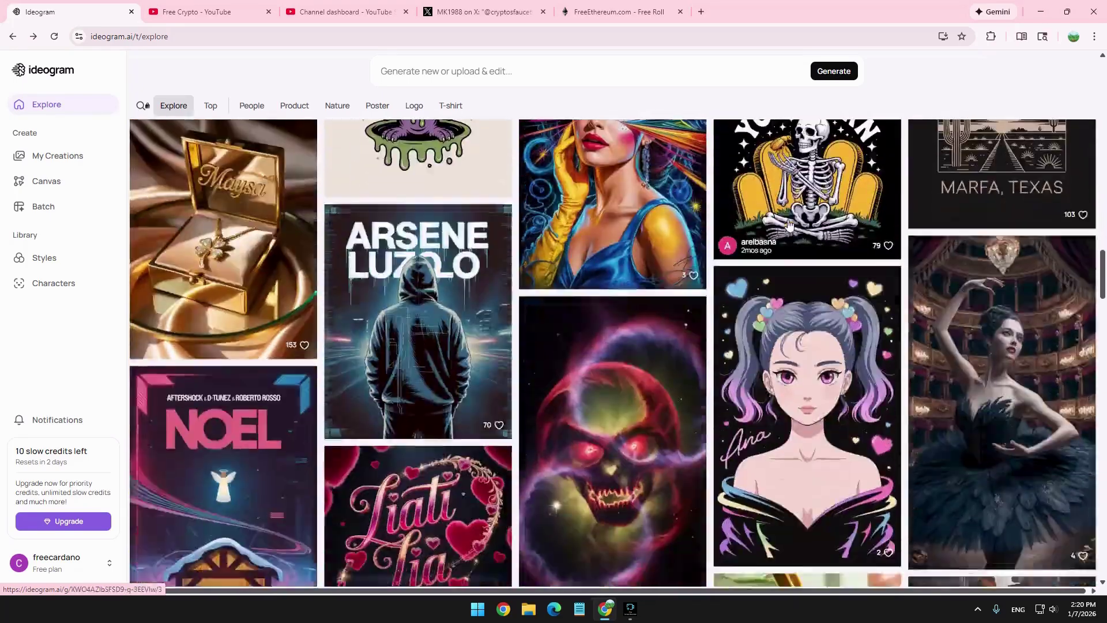
scroll(789, 224, down, 8)
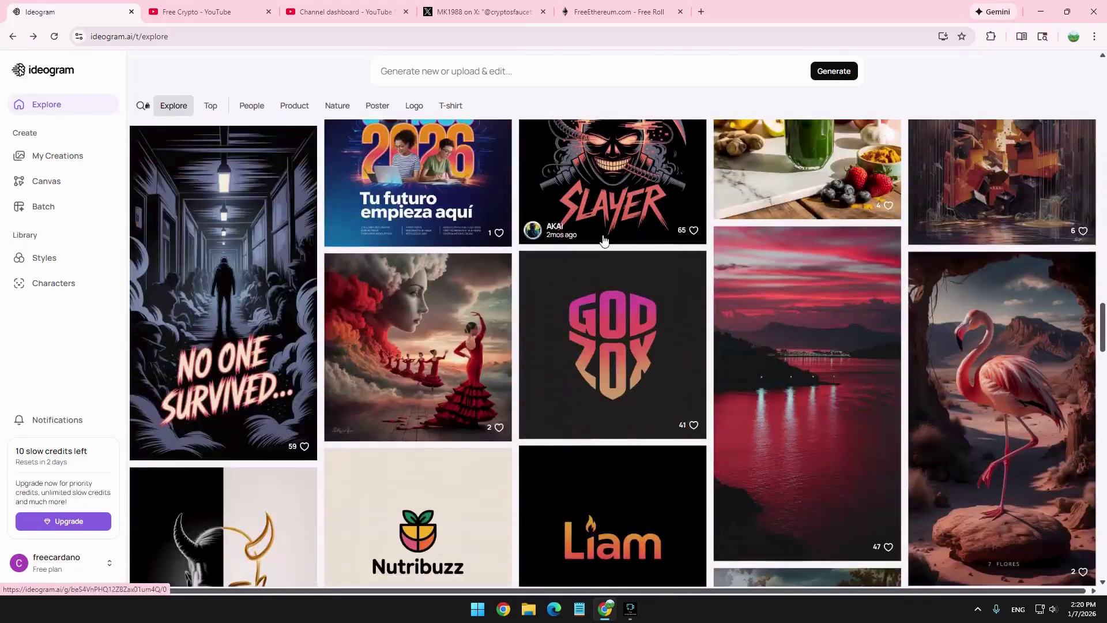
- Paste the thumbnail prompt into the prompt box, then delete it all and return to Explore
click(63, 155)
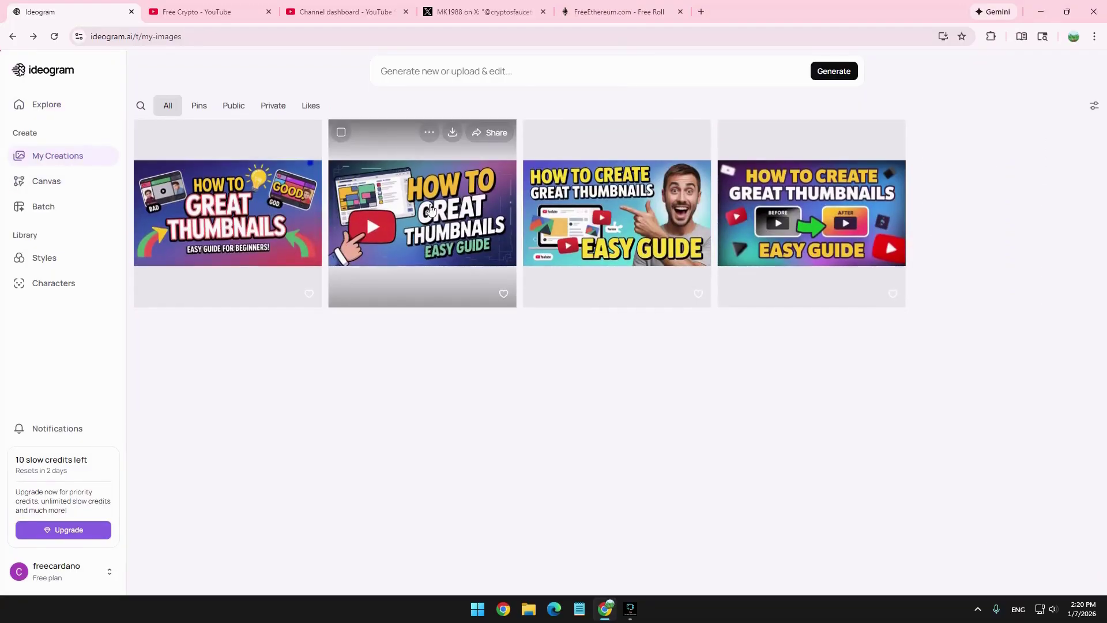
click(420, 72)
text(Create a YouTube thumbnail about: How to Create Beautiful Thumbnails for YouTube - Easy Guide.)
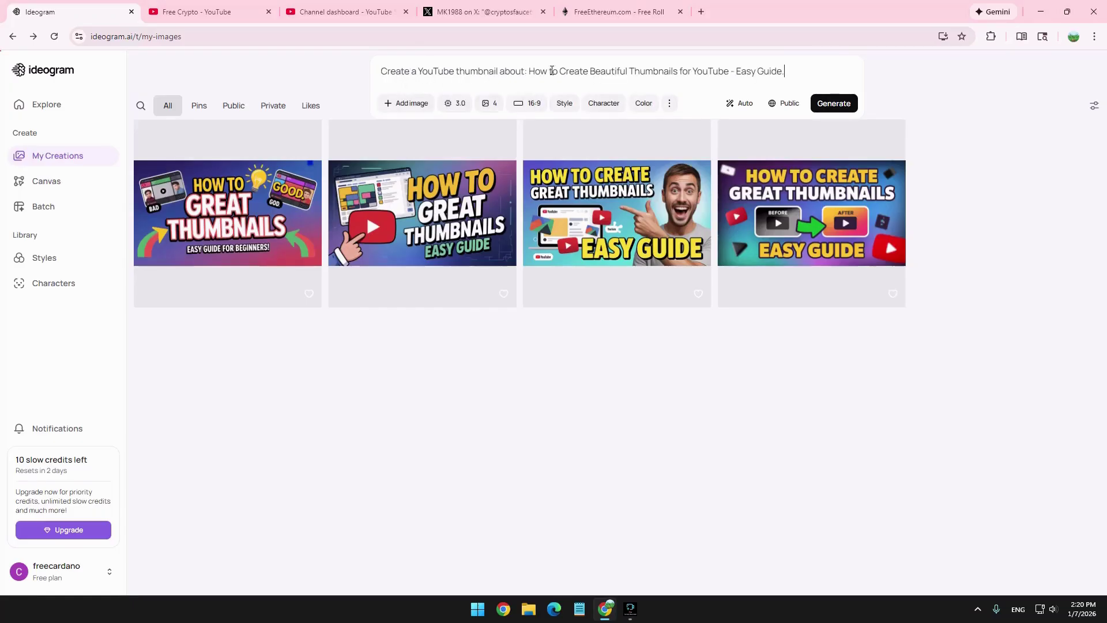
double_click(601, 72)
triple_click(633, 72)
key(ctrl+c)
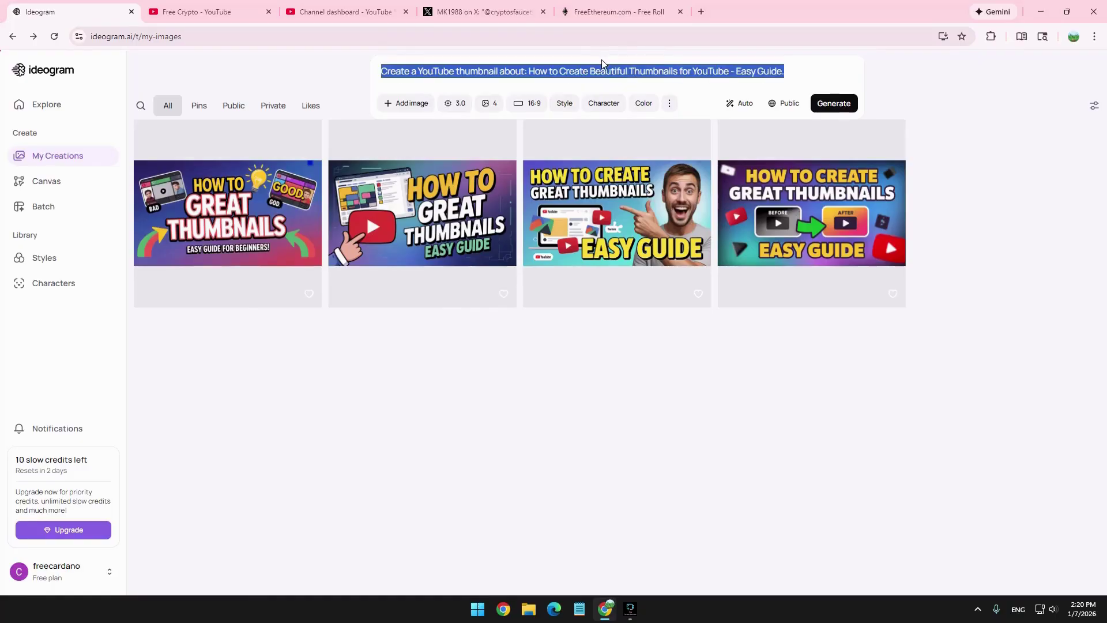
key(BackSpace)
click(67, 109)
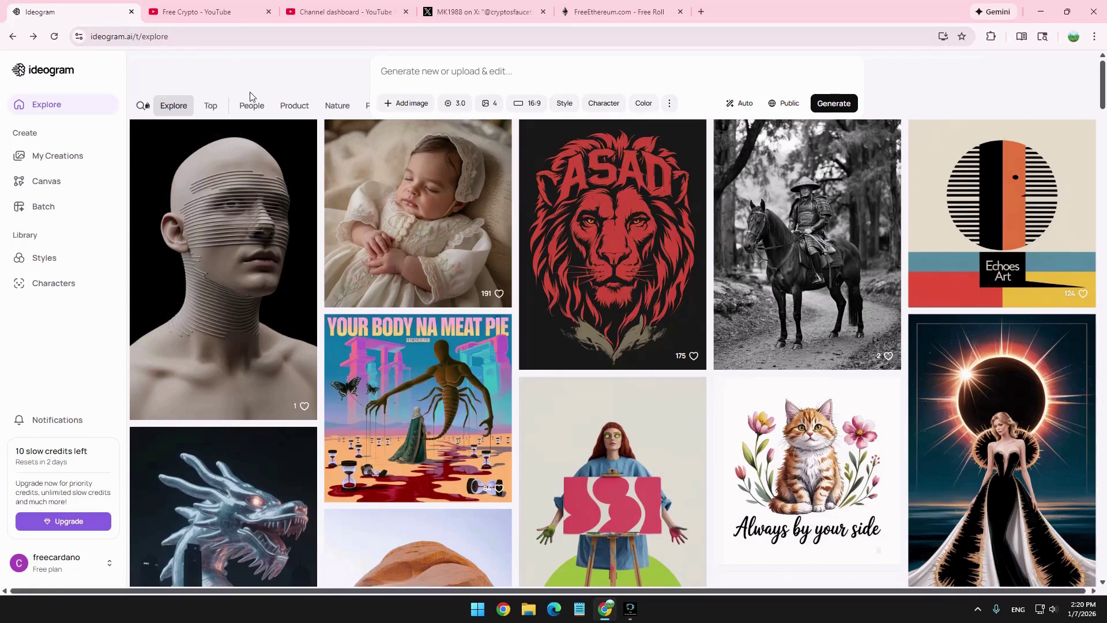
- Review the click-through-rate figures on the YouTube Studio channel dashboard
click(336, 11)
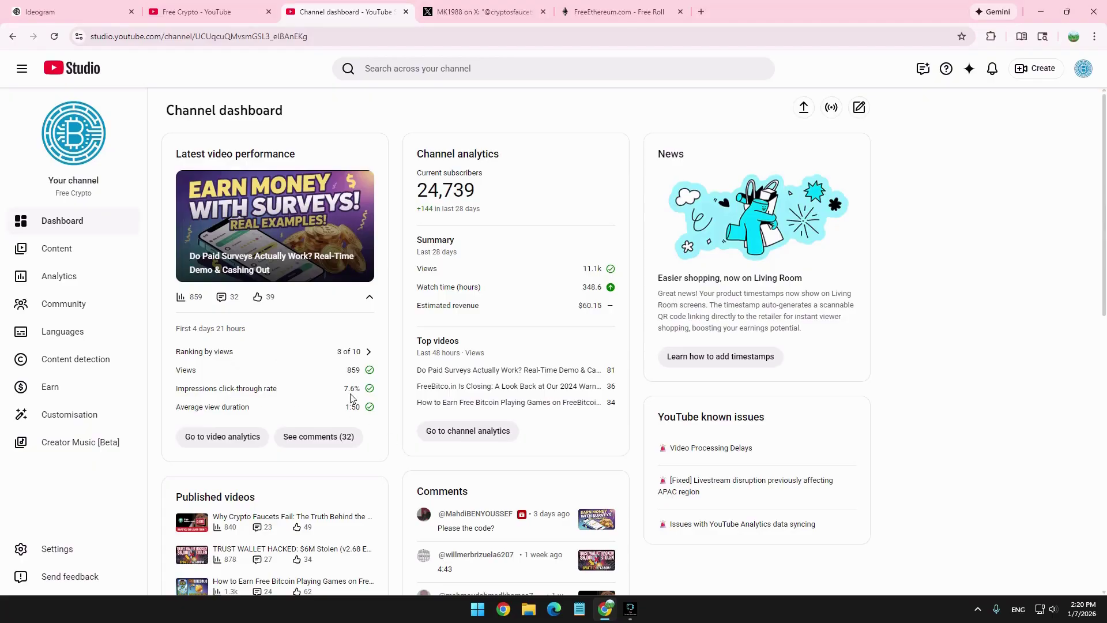
mouse_move(352, 398)
click(77, 12)
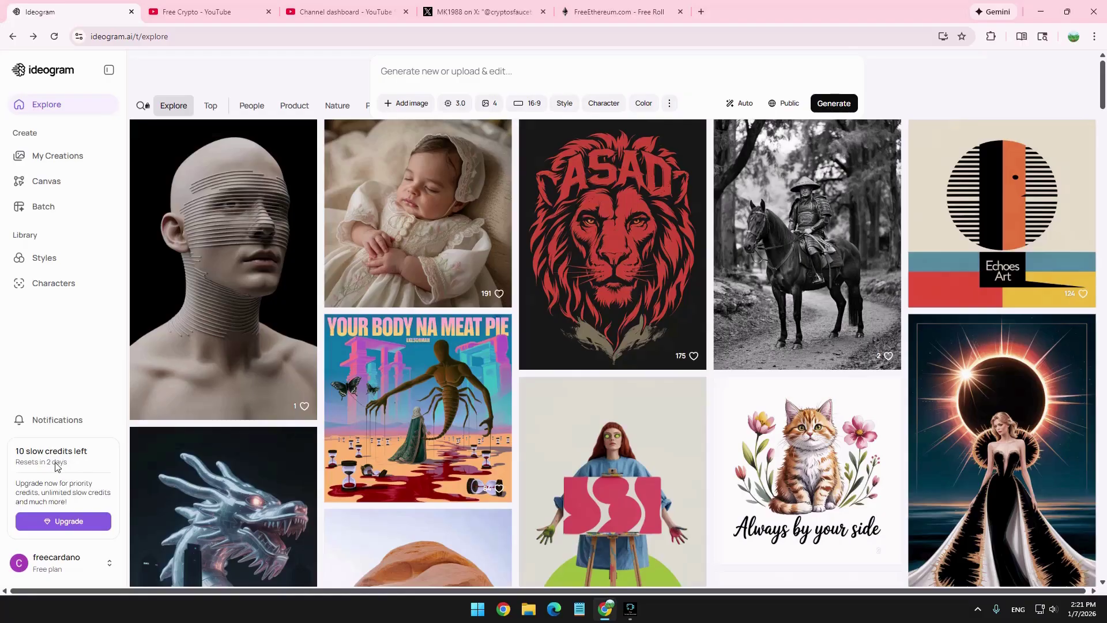
- Paste the thumbnail prompt sentence into the Ideogram prompt box
click(438, 65)
key(ctrl+v)
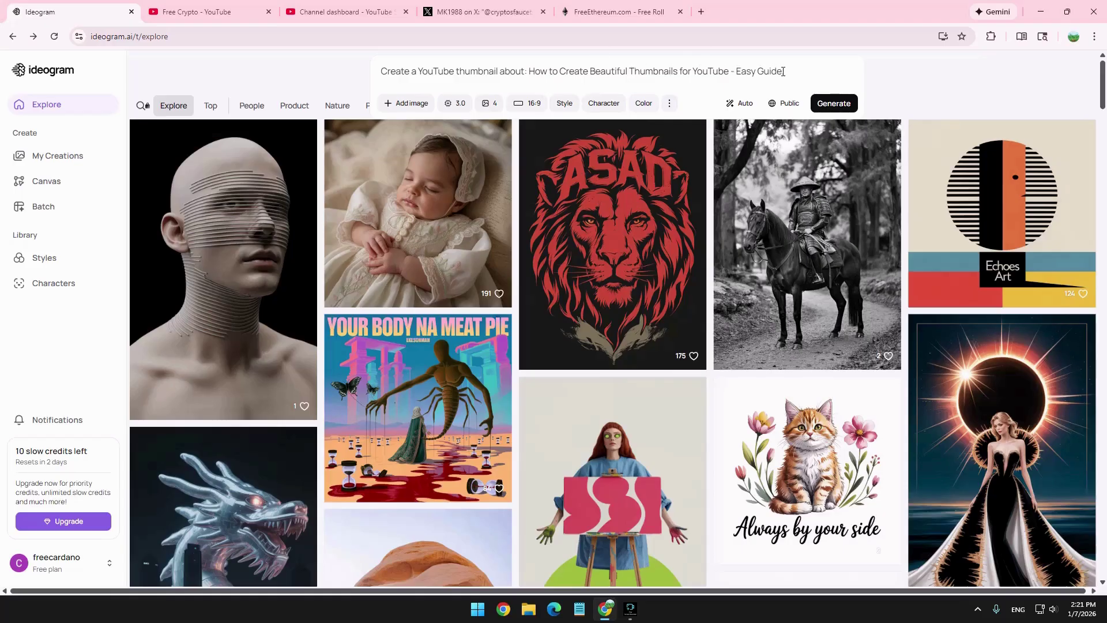
drag(786, 72, 386, 75)
click(402, 71)
- Keep the model on 3.0 (latest) and the image count at 4
click(455, 103)
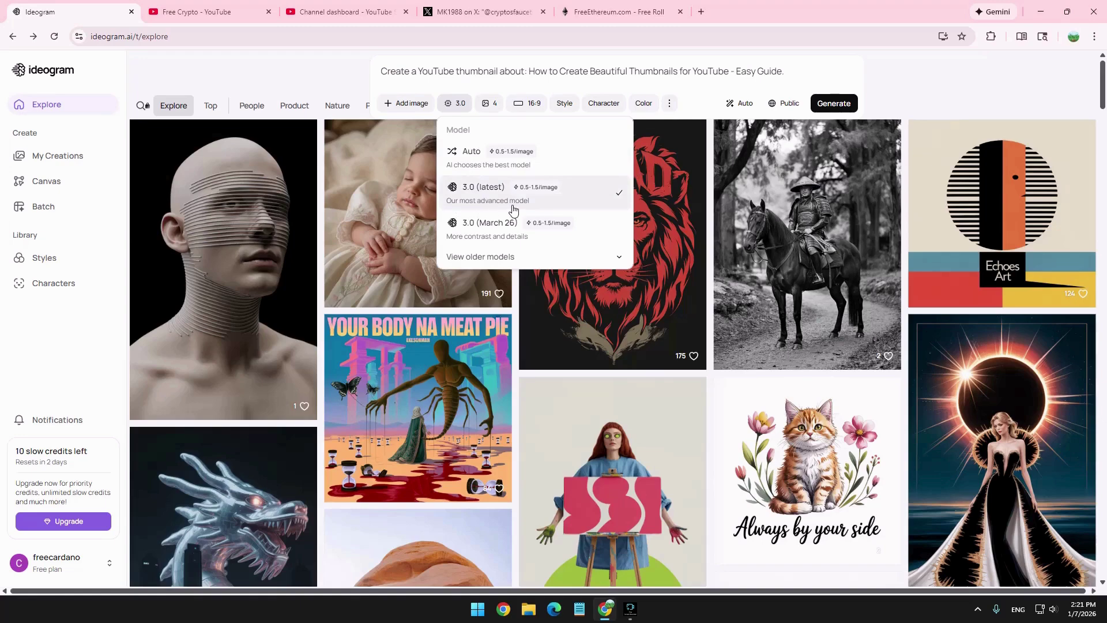
click(326, 81)
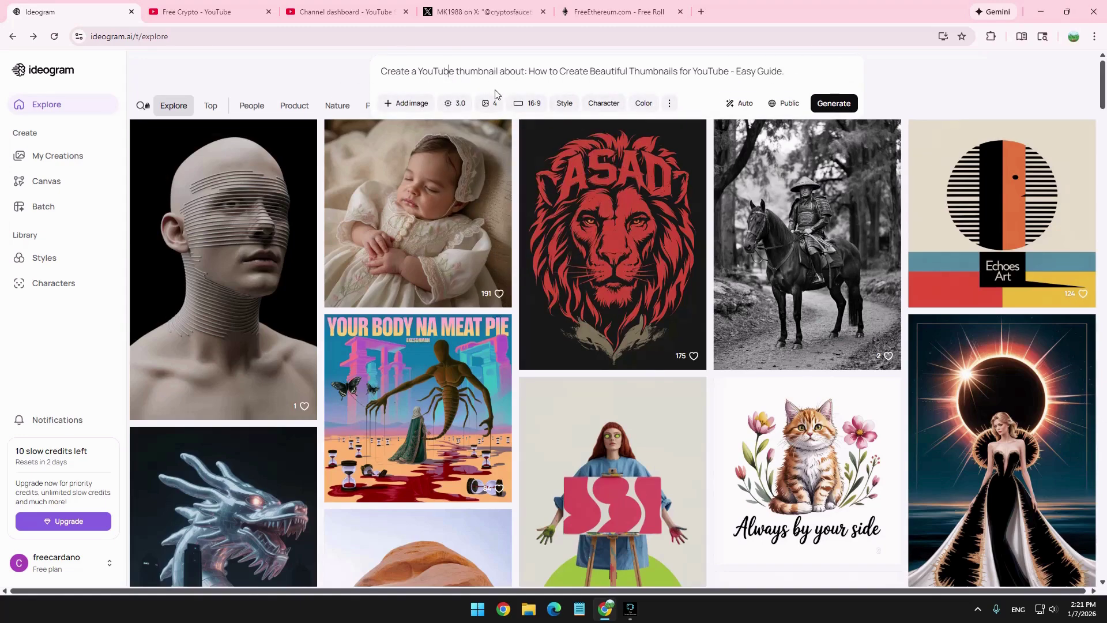
click(492, 103)
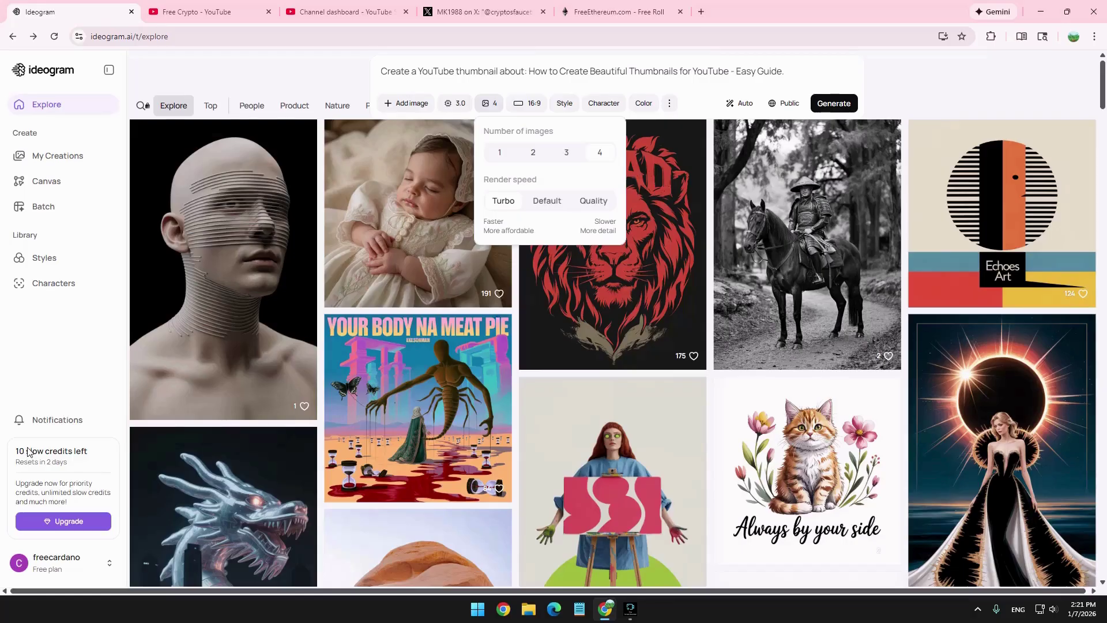
- Set the aspect ratio to 16:9 after briefly trying 1:1 square
click(333, 69)
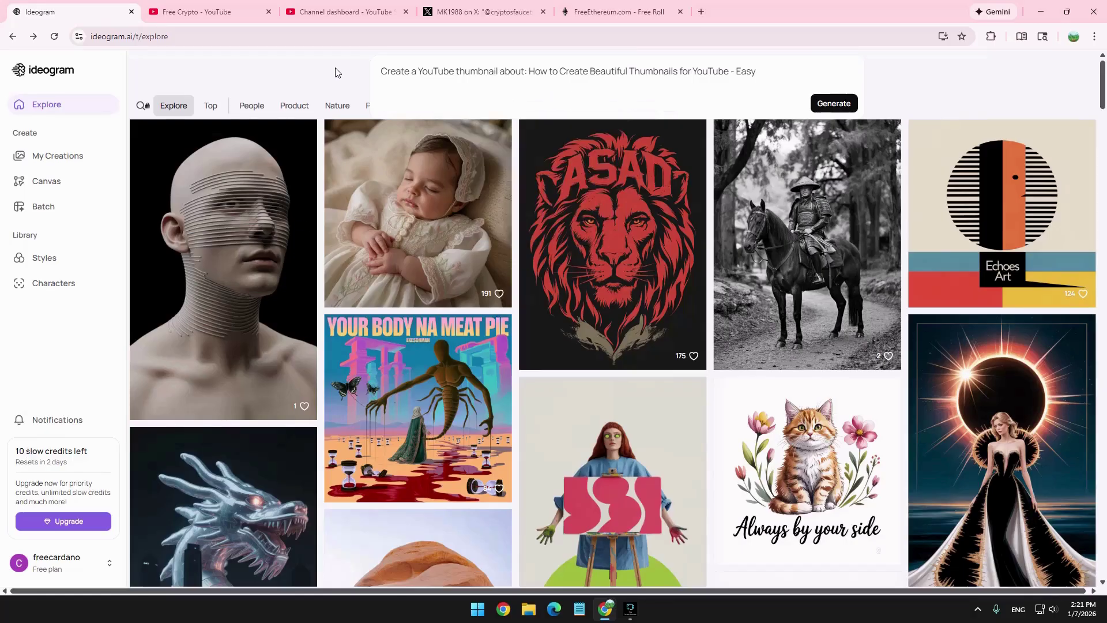
click(530, 74)
click(527, 105)
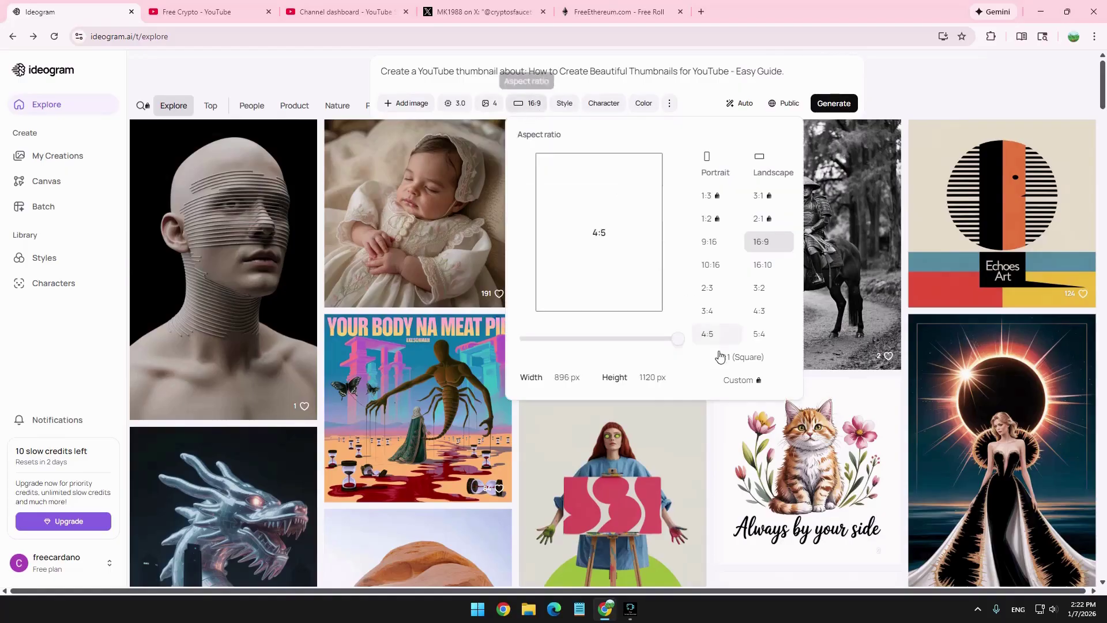
click(736, 358)
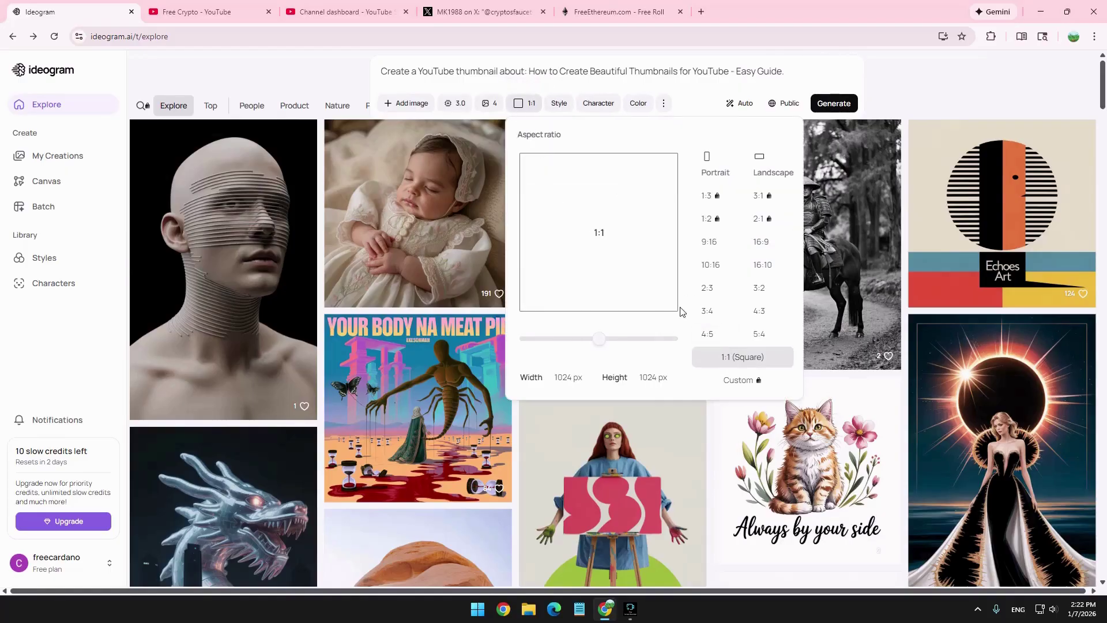
click(762, 245)
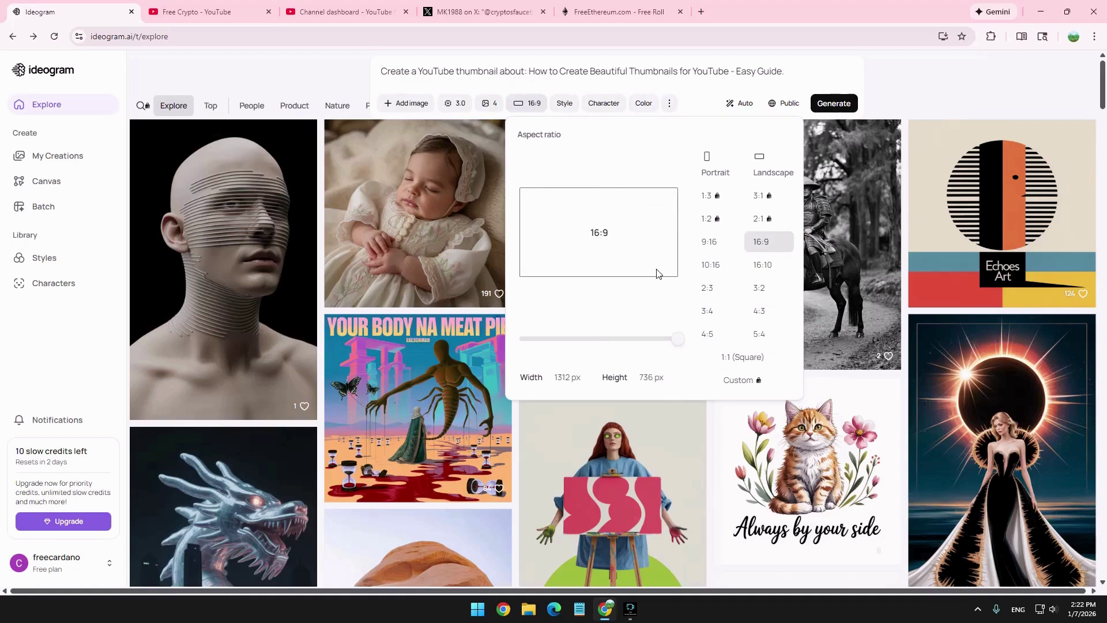
- Leave the style preset on Auto and add no character
click(564, 104)
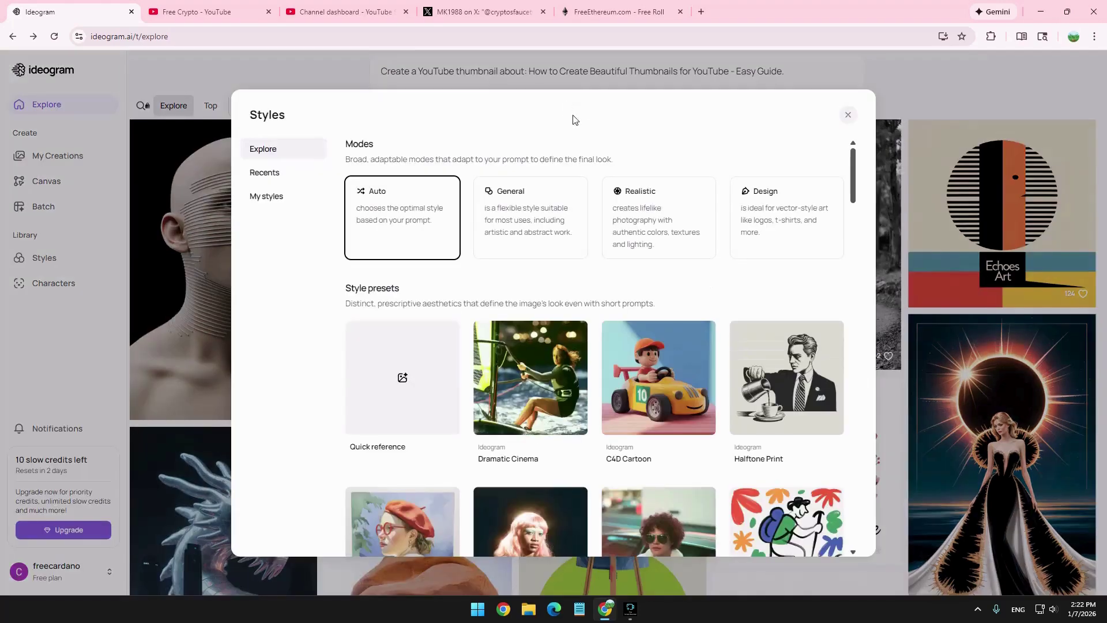
click(848, 114)
click(603, 103)
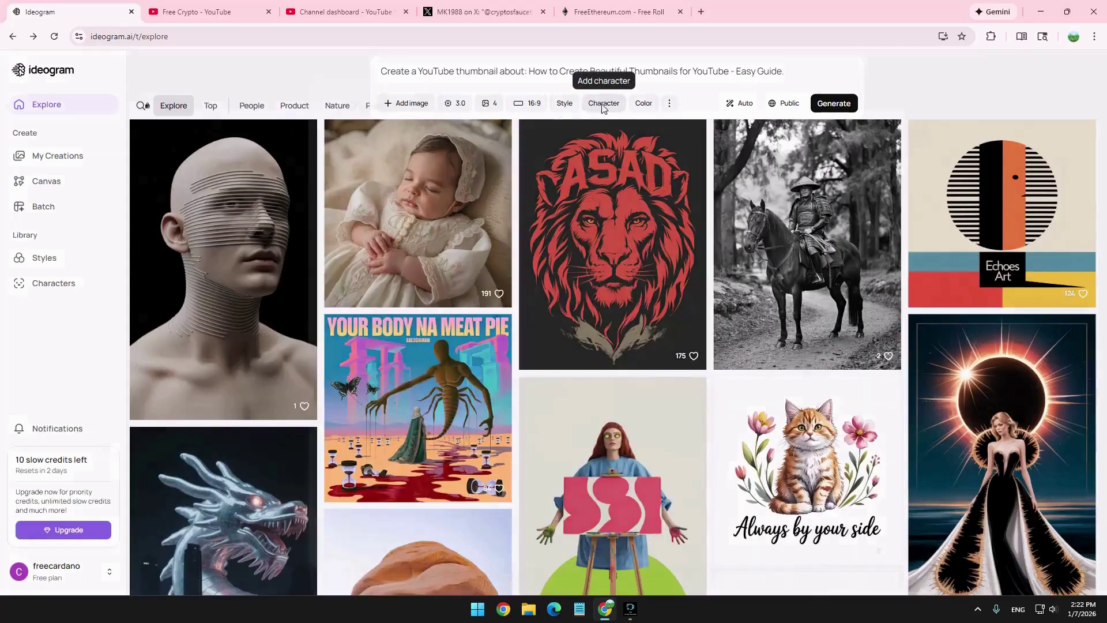
click(770, 106)
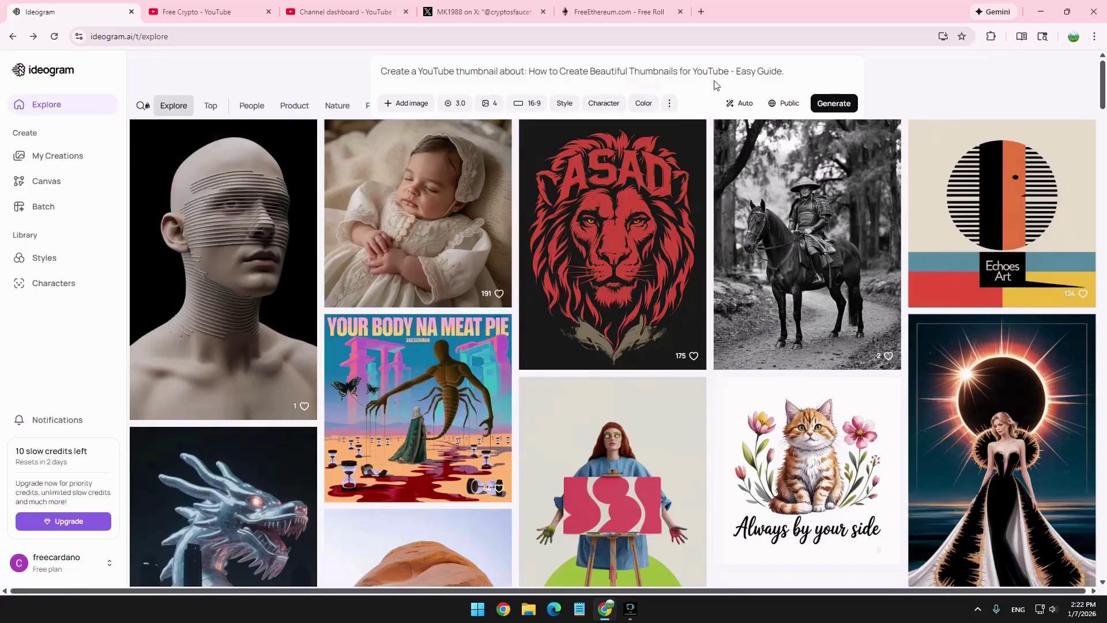
- Generate four 16:9 thumbnails from the prompt in the slow queue
click(836, 105)
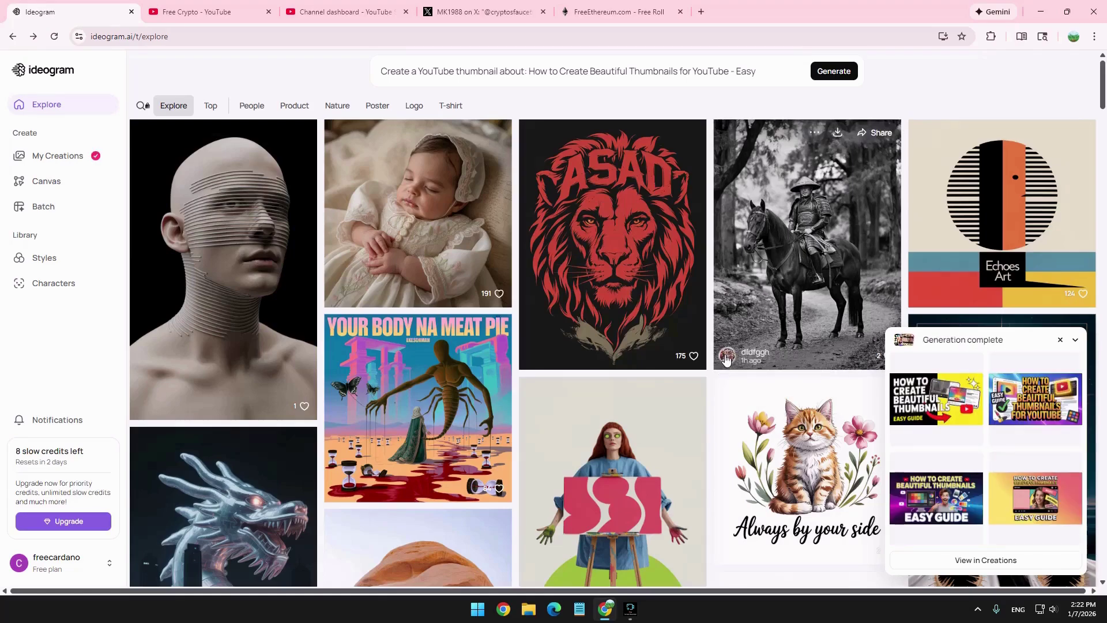
- Step through the four generated thumbnails full-size via the bottom strip
click(921, 408)
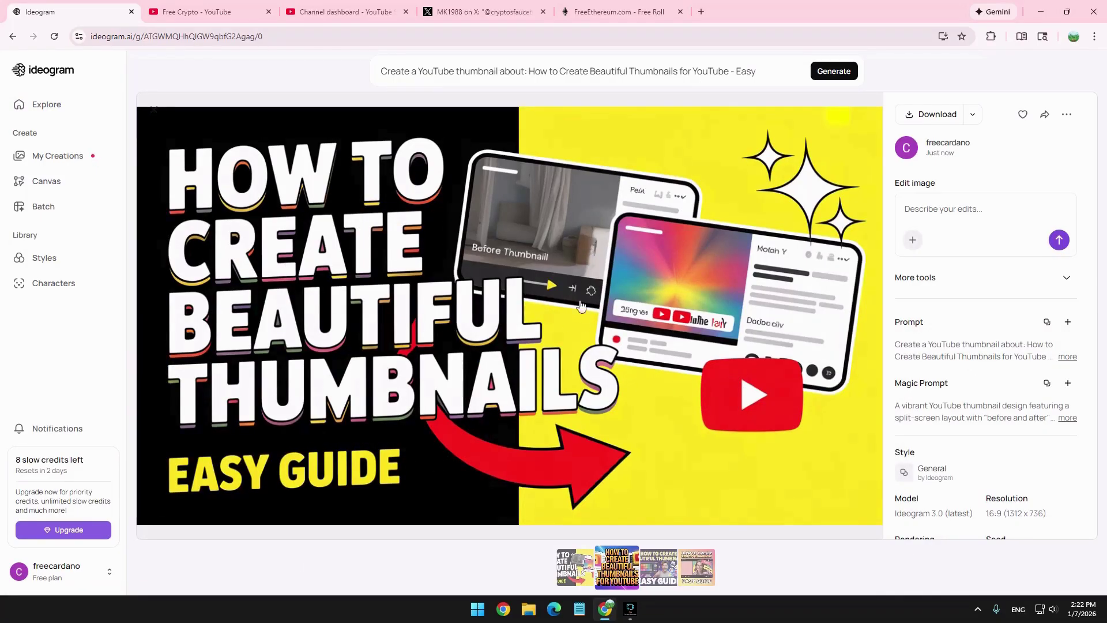
click(571, 571)
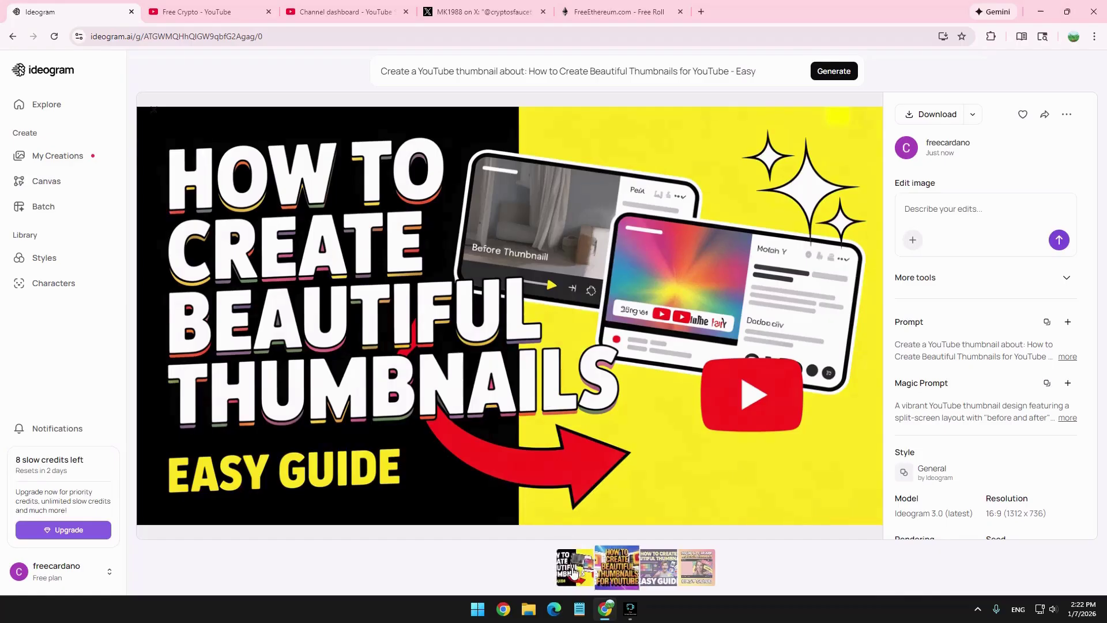
click(632, 570)
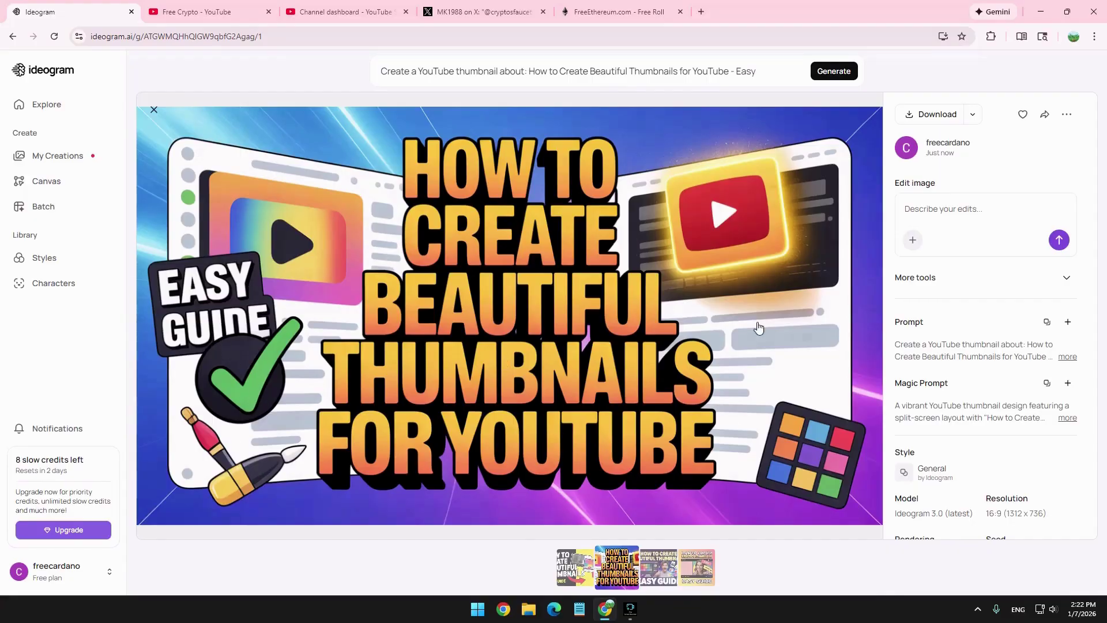
click(657, 568)
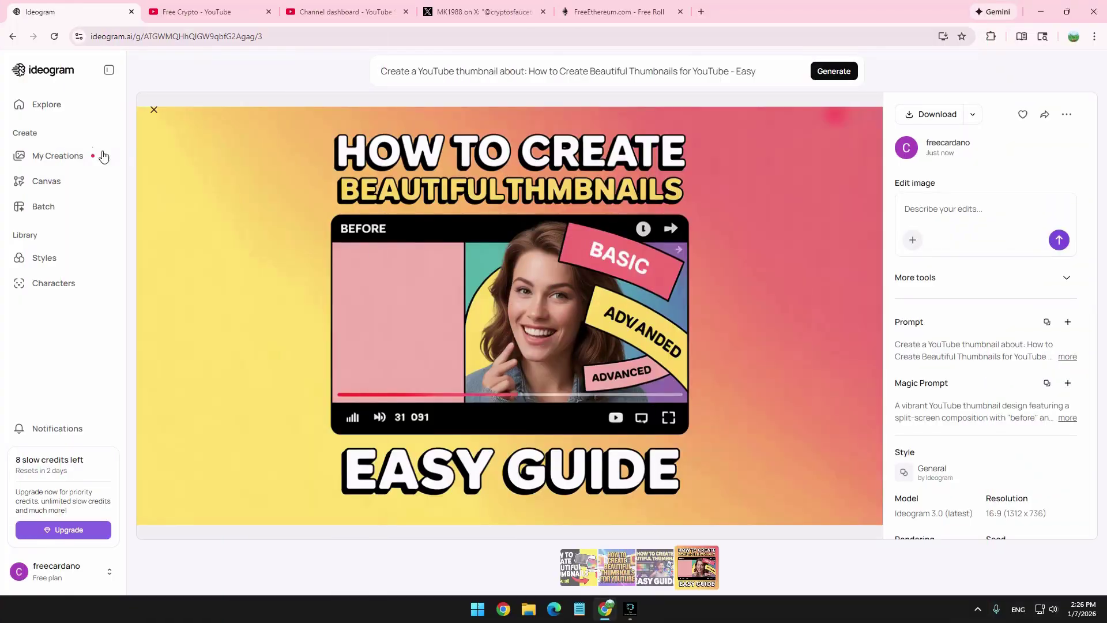
- Open My Creations, view the 'How to Create Great Thumbnails' image, then return to the gallery
click(59, 157)
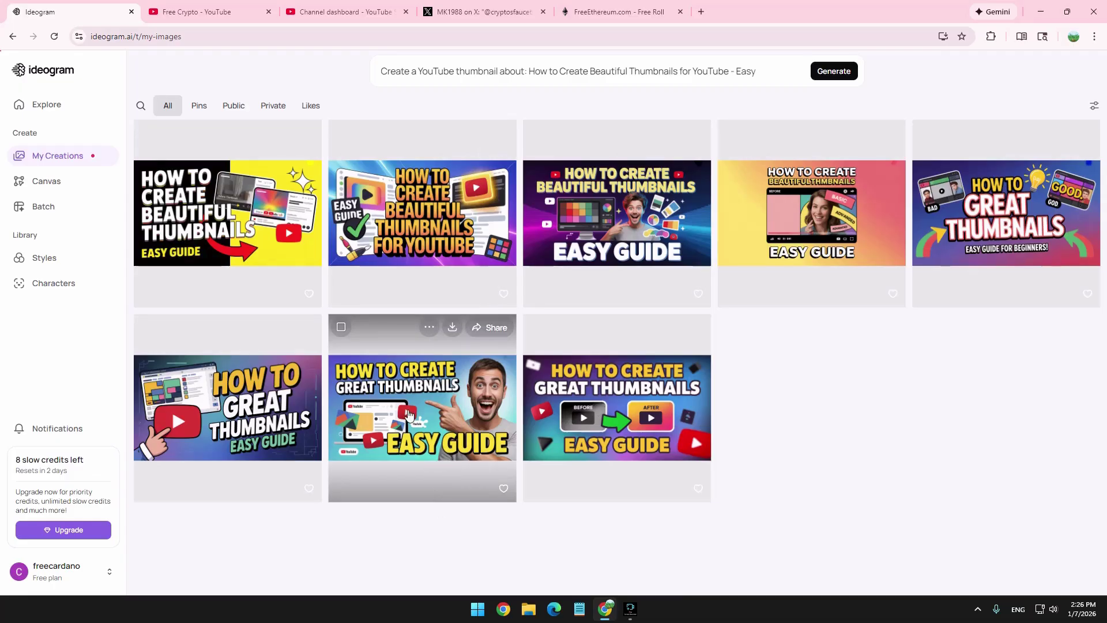
click(414, 404)
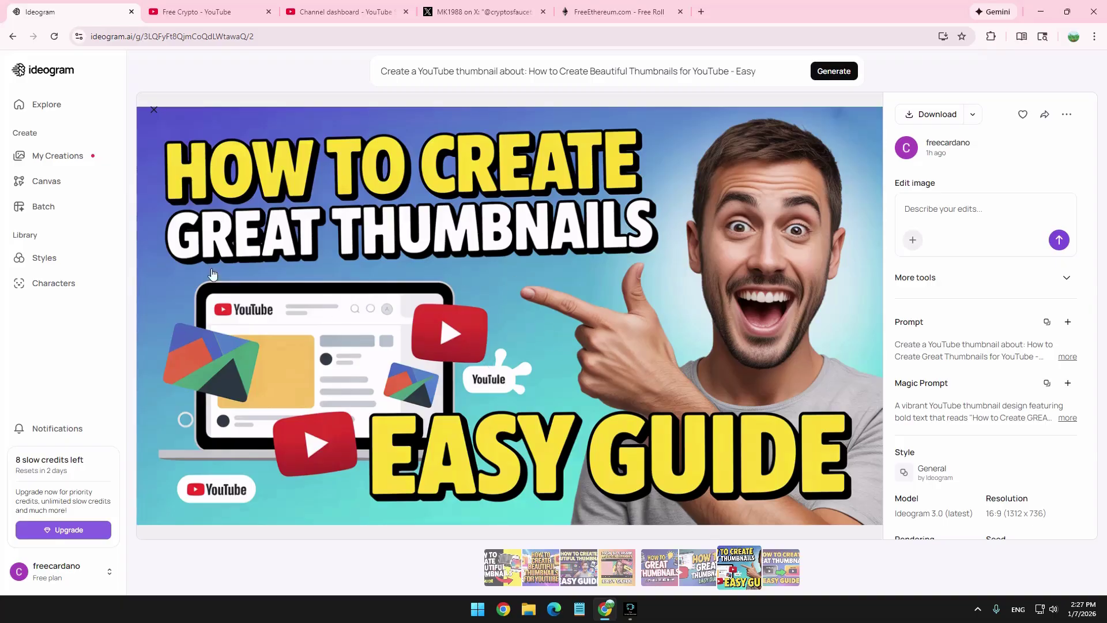
click(52, 157)
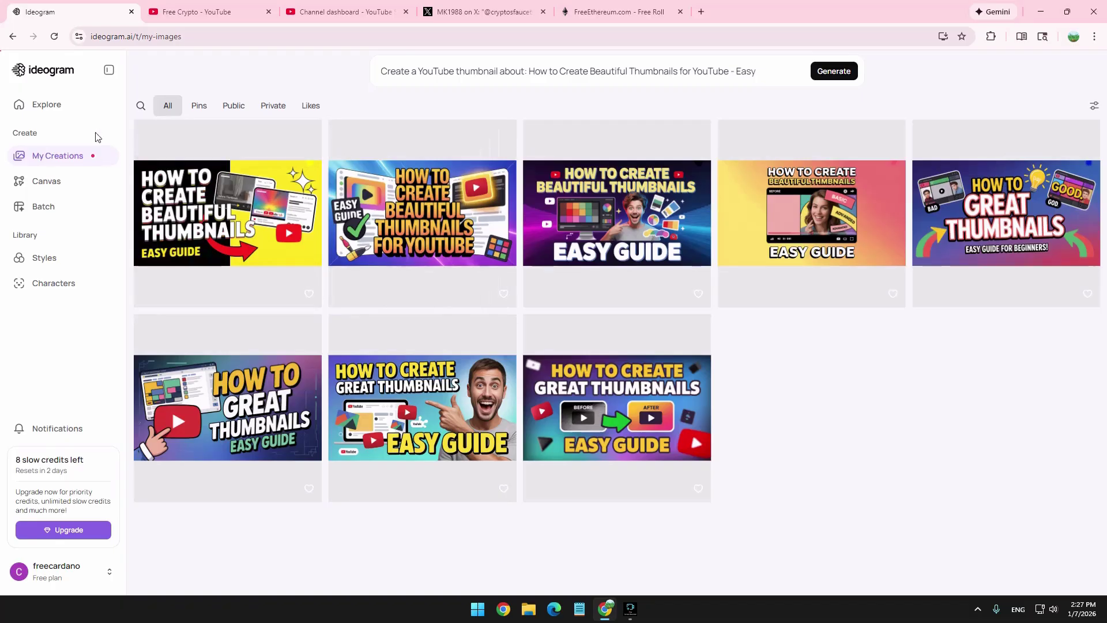
- View the public profile's eight thumbnail designs, then switch to the FreeEthereum free roll page
click(58, 105)
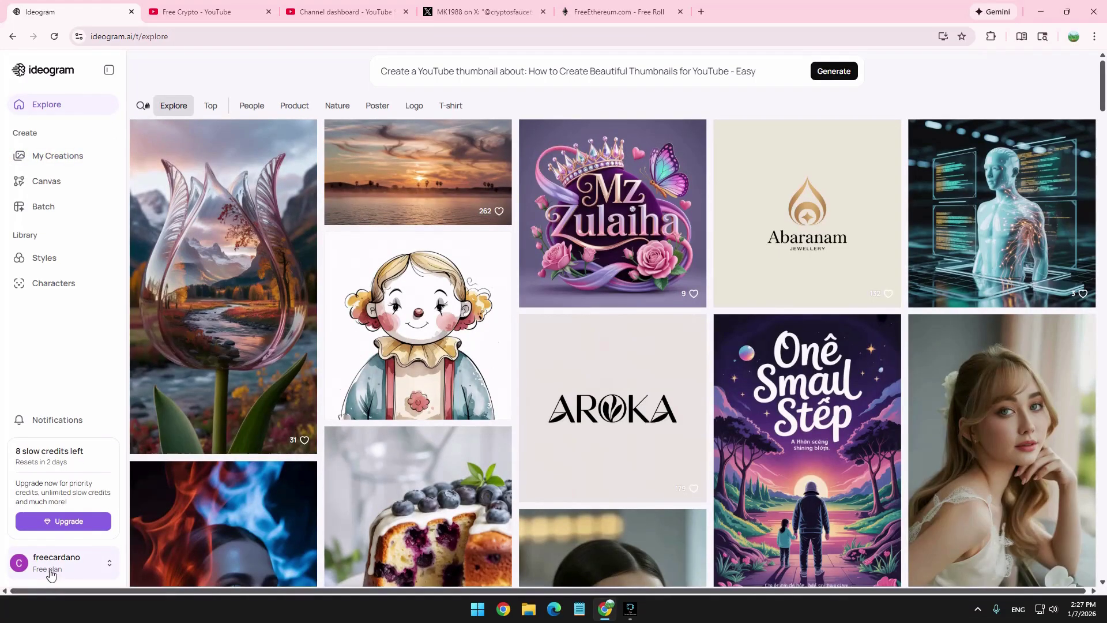
click(50, 568)
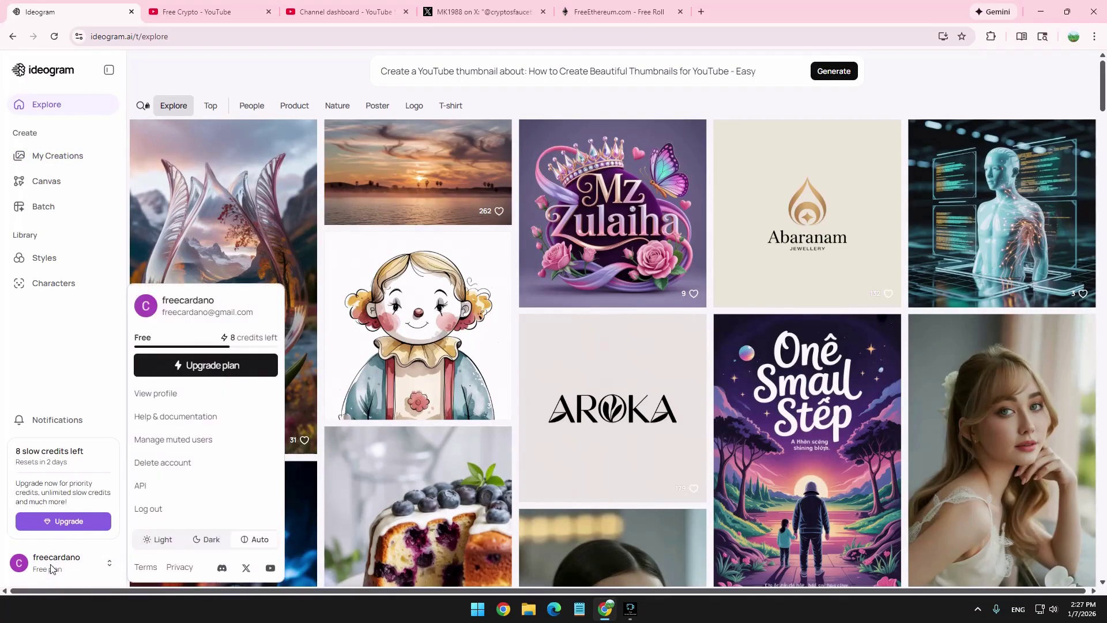
click(166, 393)
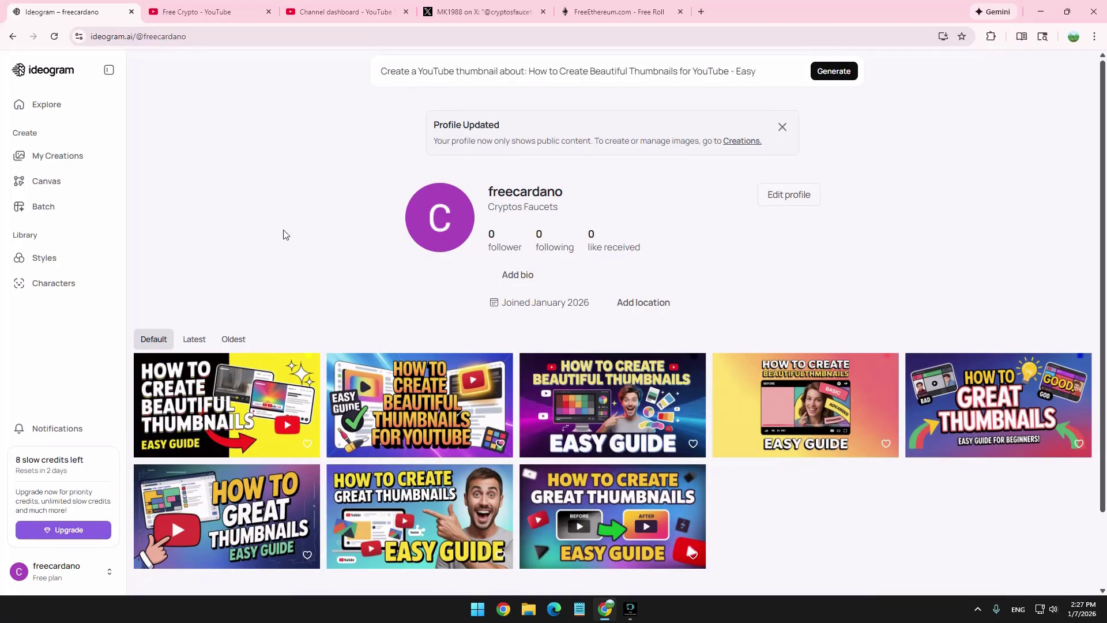
scroll(289, 236, down, 2)
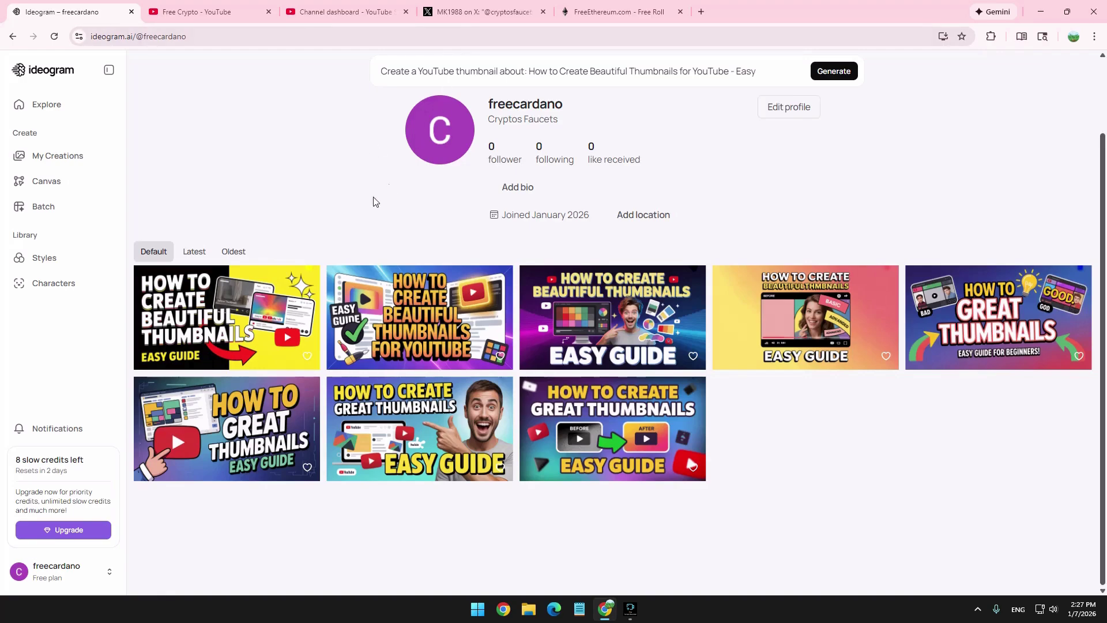
click(606, 12)
- Select the promo code field, then switch to the X poll on captcha errors
click(327, 269)
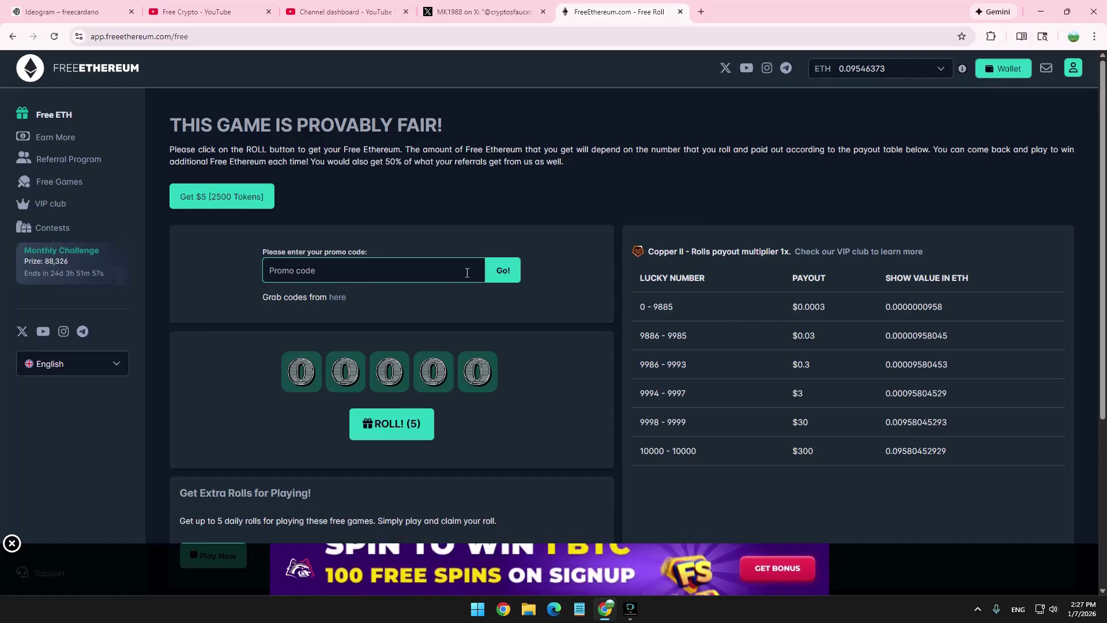
click(137, 98)
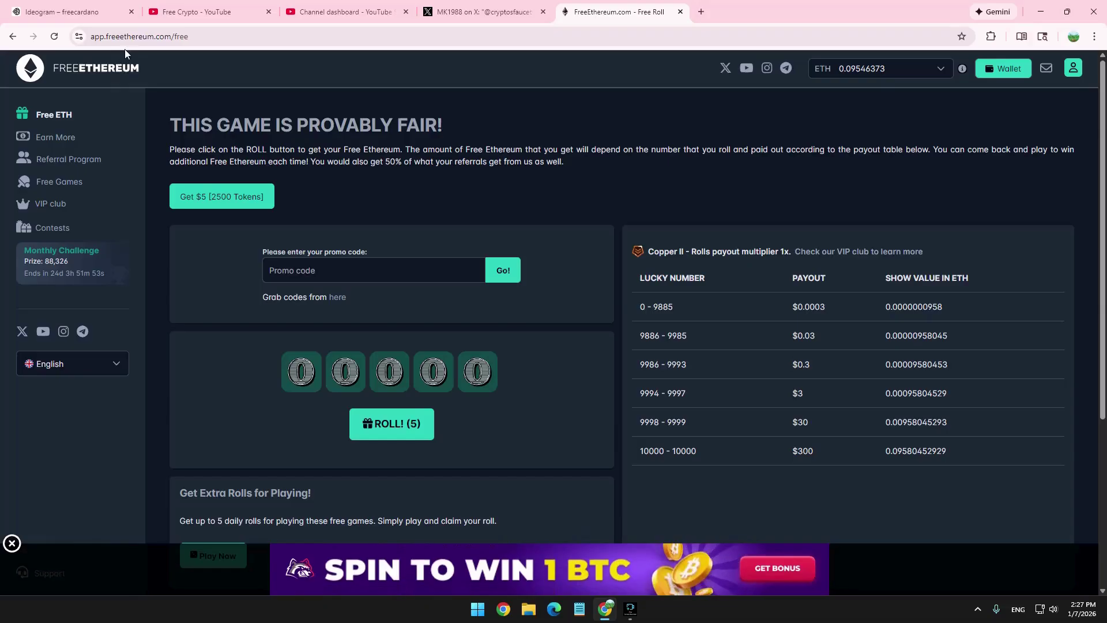
click(457, 14)
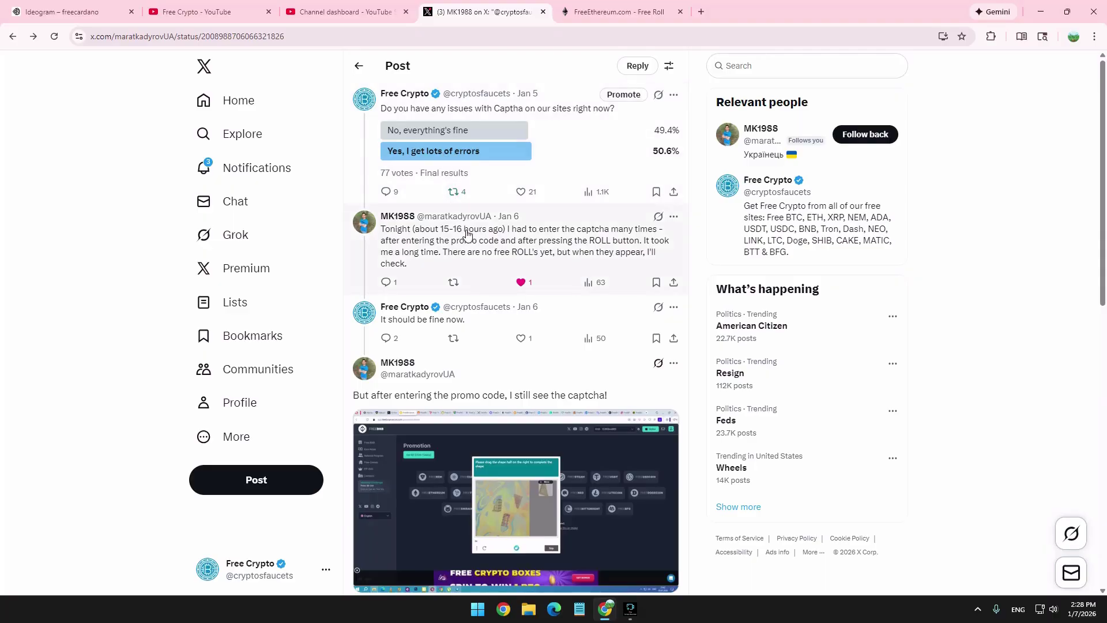
- Read the rest of the X captcha complaint replies, then return to FreeEthereum and start a free roll
scroll(467, 233, down, 2)
drag(490, 278, 590, 281)
click(602, 282)
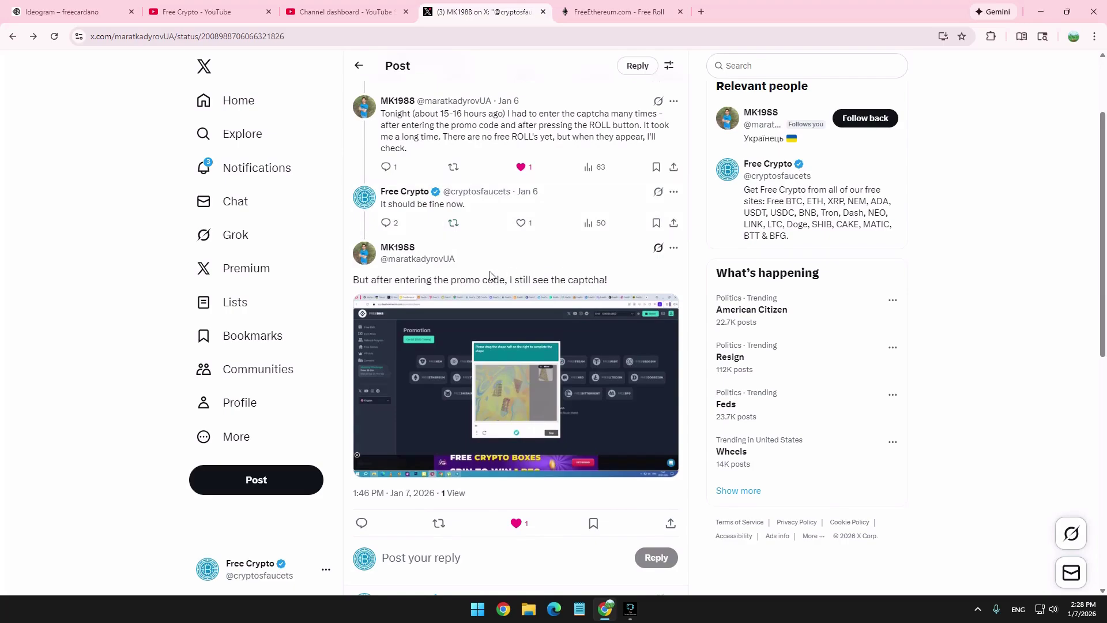
scroll(458, 404, down, 1)
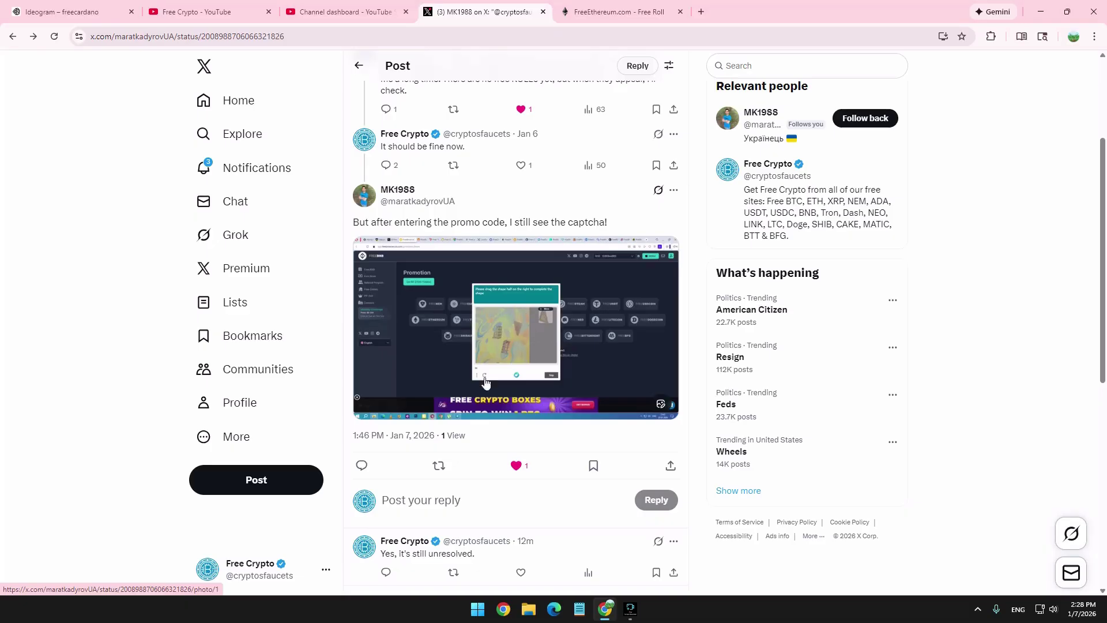
scroll(453, 517, down, 1)
scroll(513, 334, up, 4)
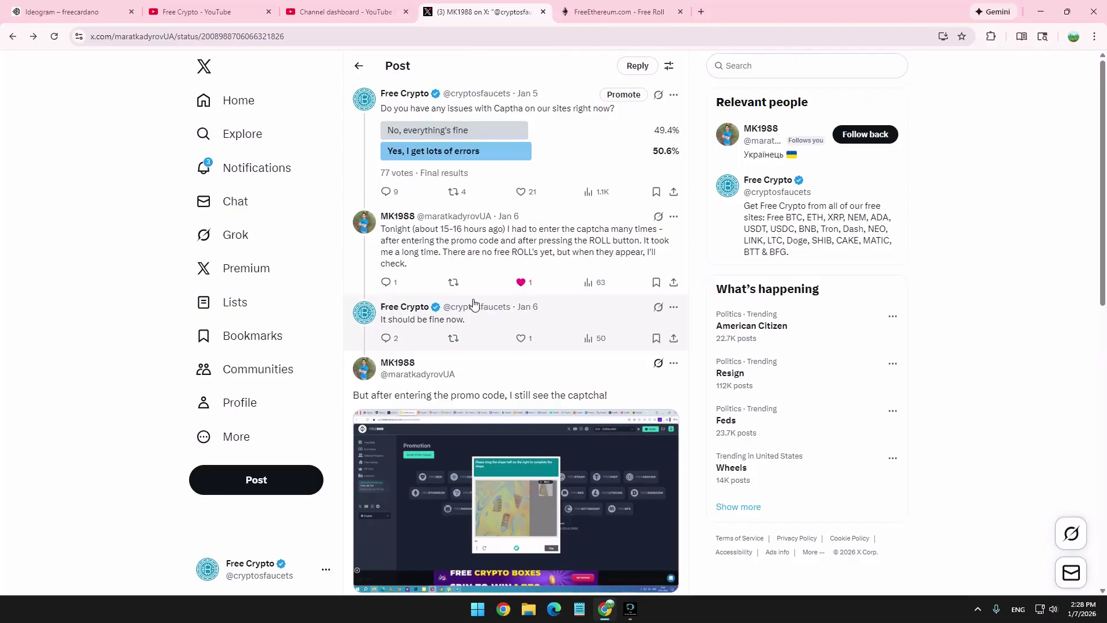
scroll(479, 299, down, 1)
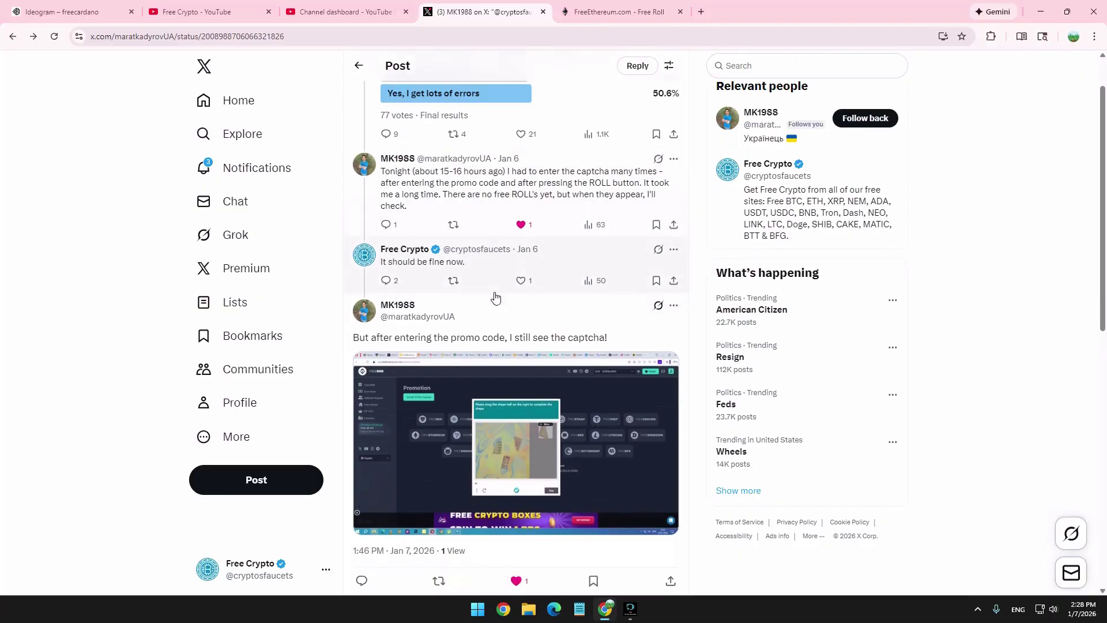
key(ctrl+Tab)
click(395, 425)
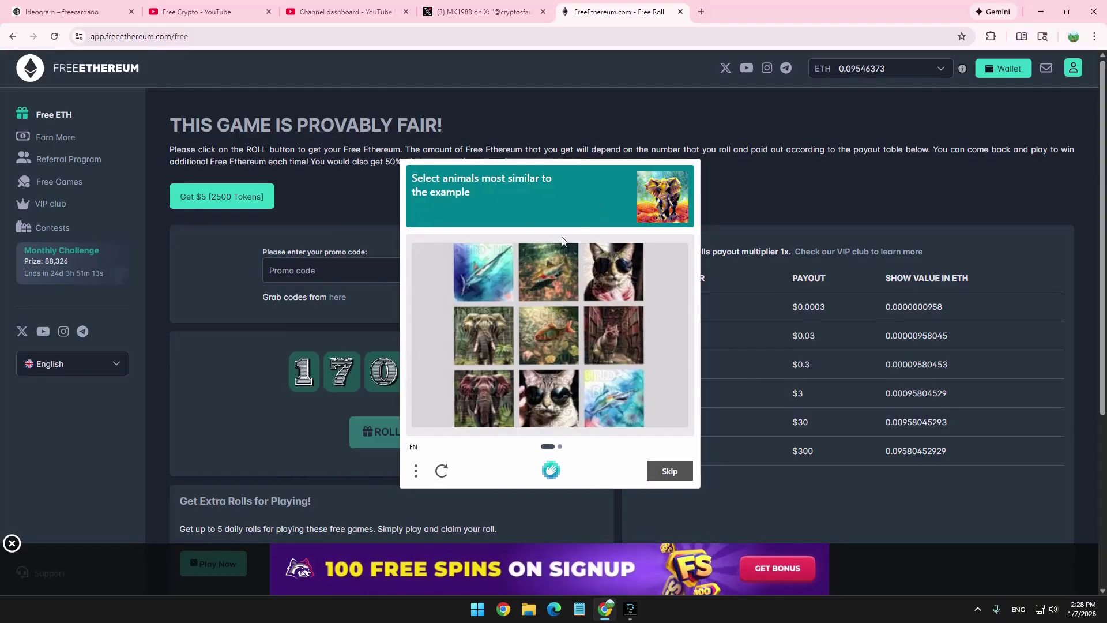
- Select the elephant images on both captcha pages to finish the roll, then roll again
click(480, 335)
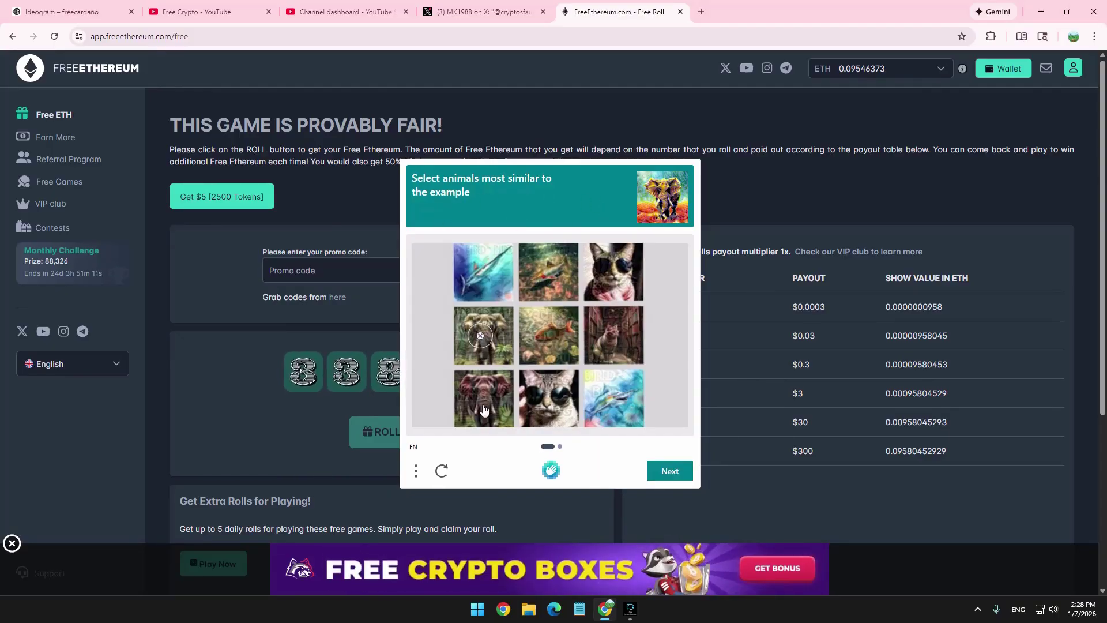
click(480, 413)
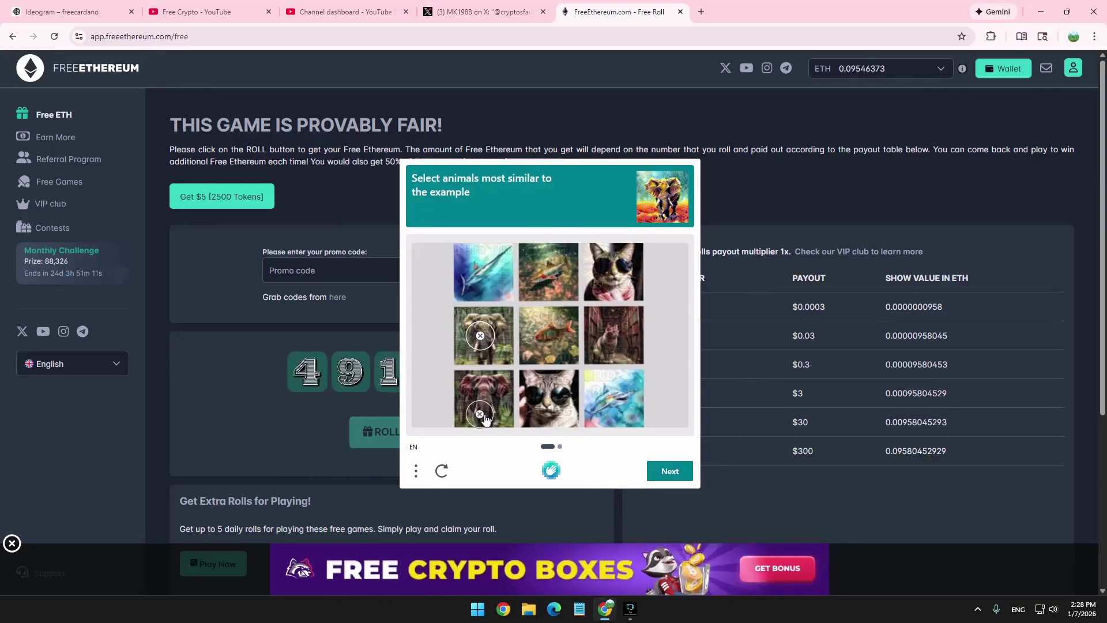
click(670, 471)
click(473, 337)
click(615, 335)
click(669, 471)
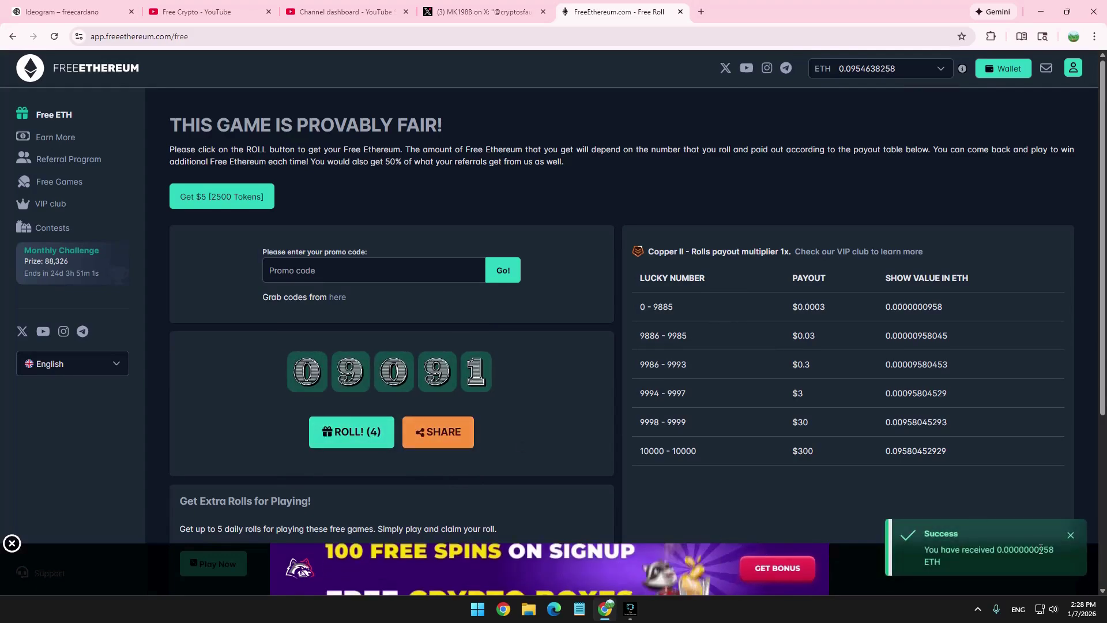
click(349, 432)
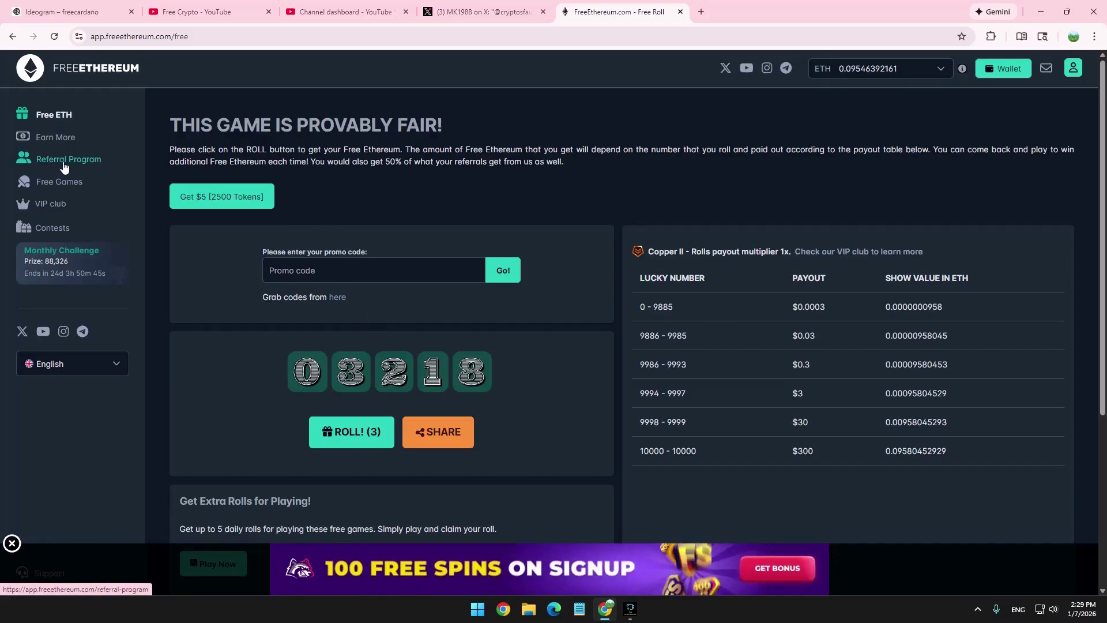
- Read the free crypto rewards message in the site's inbox, then return to Free ETH
scroll(314, 282, down, 3)
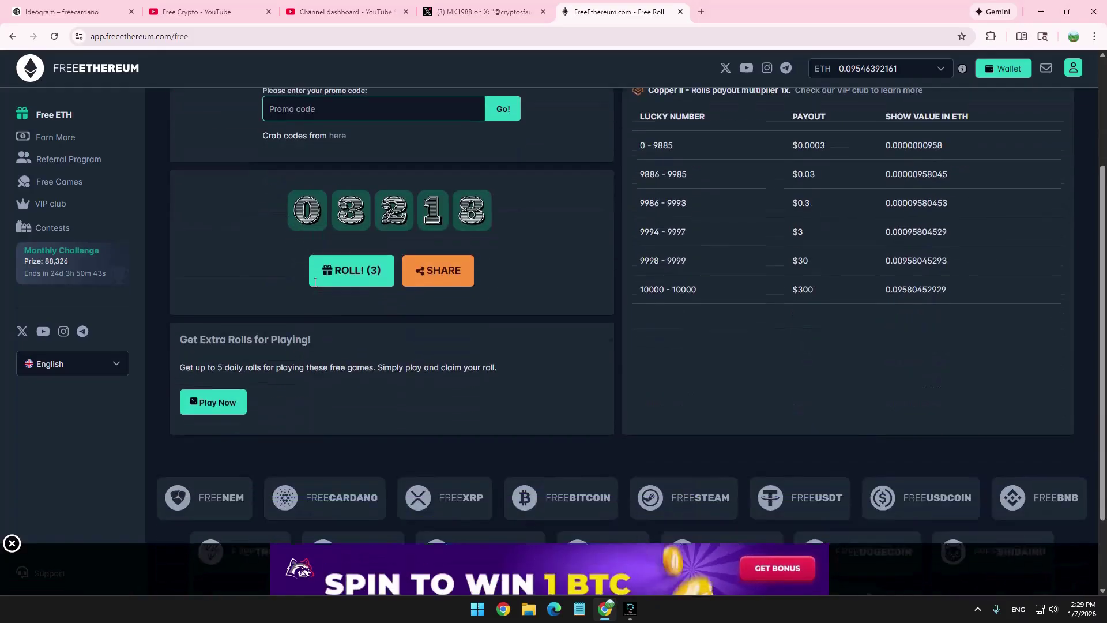
scroll(315, 283, down, 2)
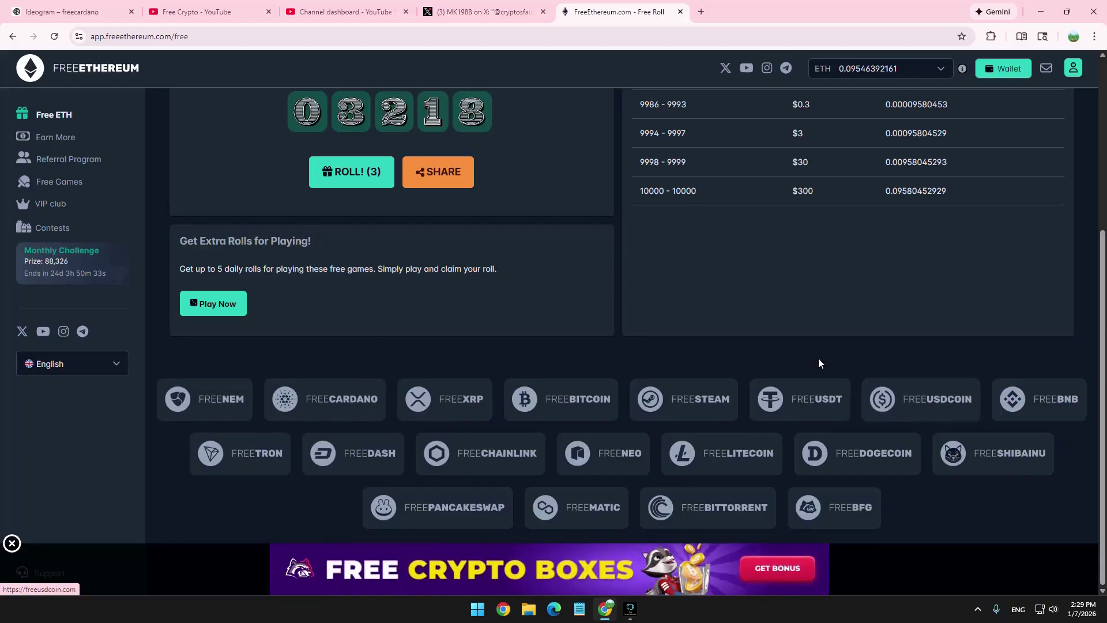
scroll(818, 358, up, 5)
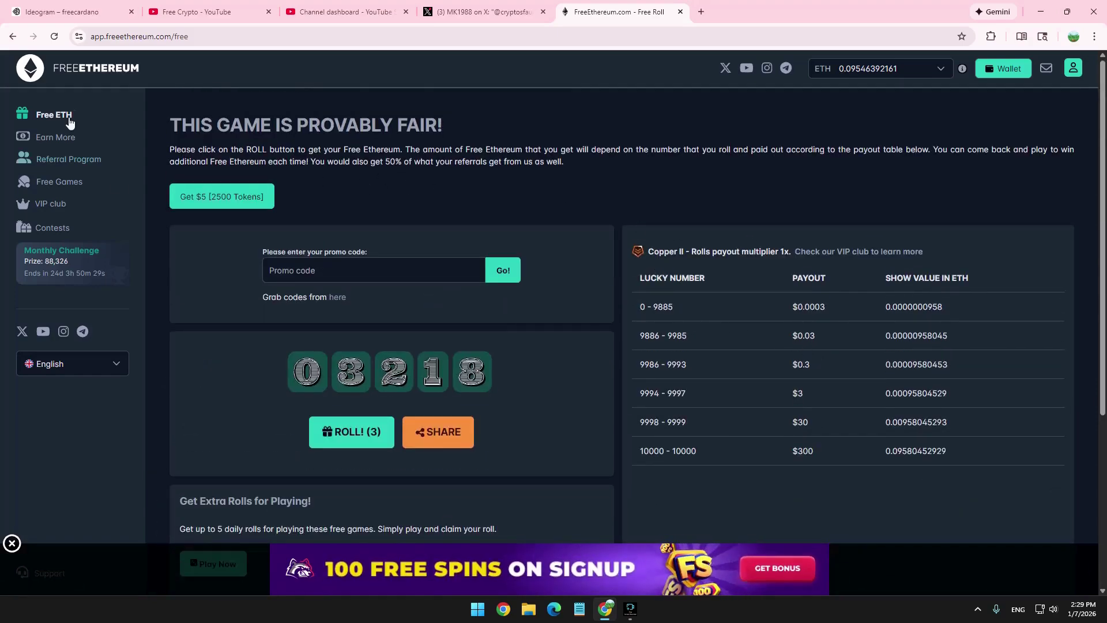
click(1045, 69)
click(297, 202)
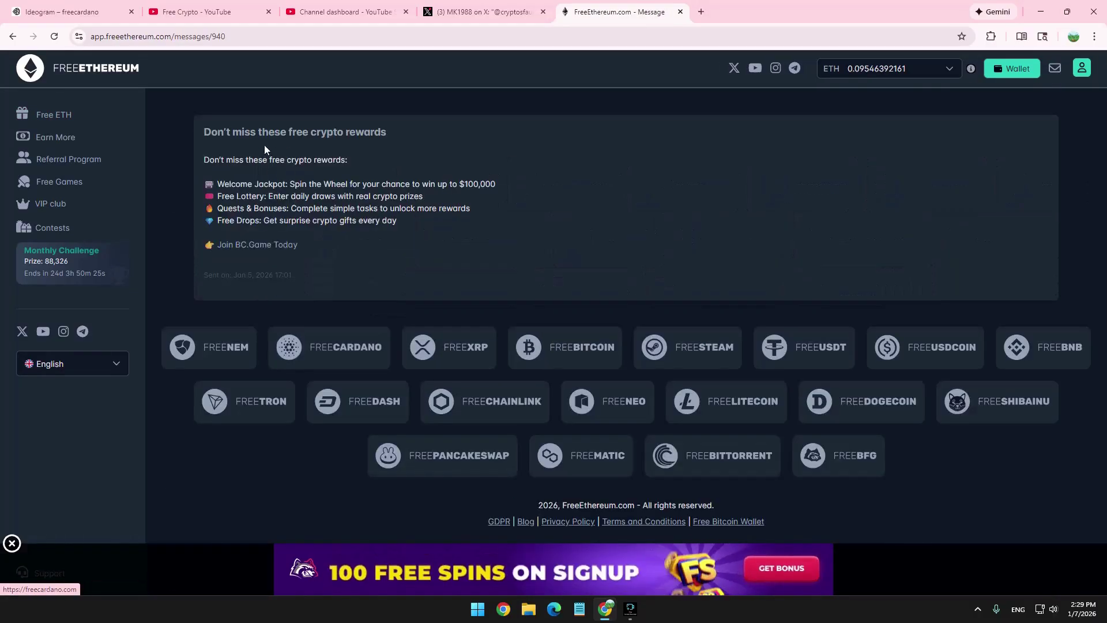
click(65, 120)
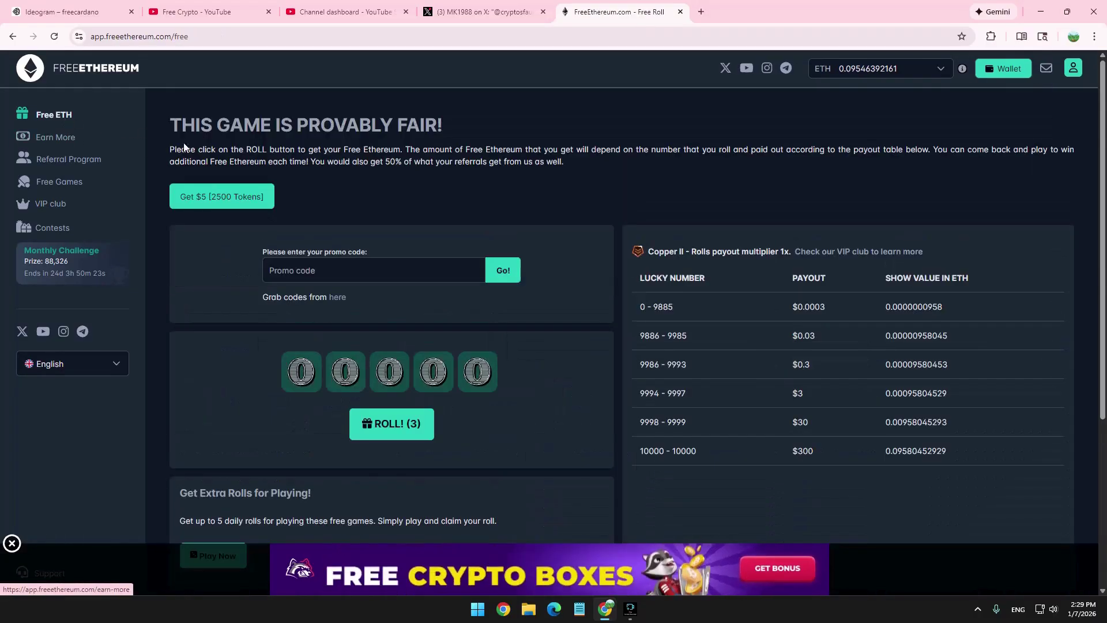
- Read the BetFury Get $5 promo details and close its window
click(217, 199)
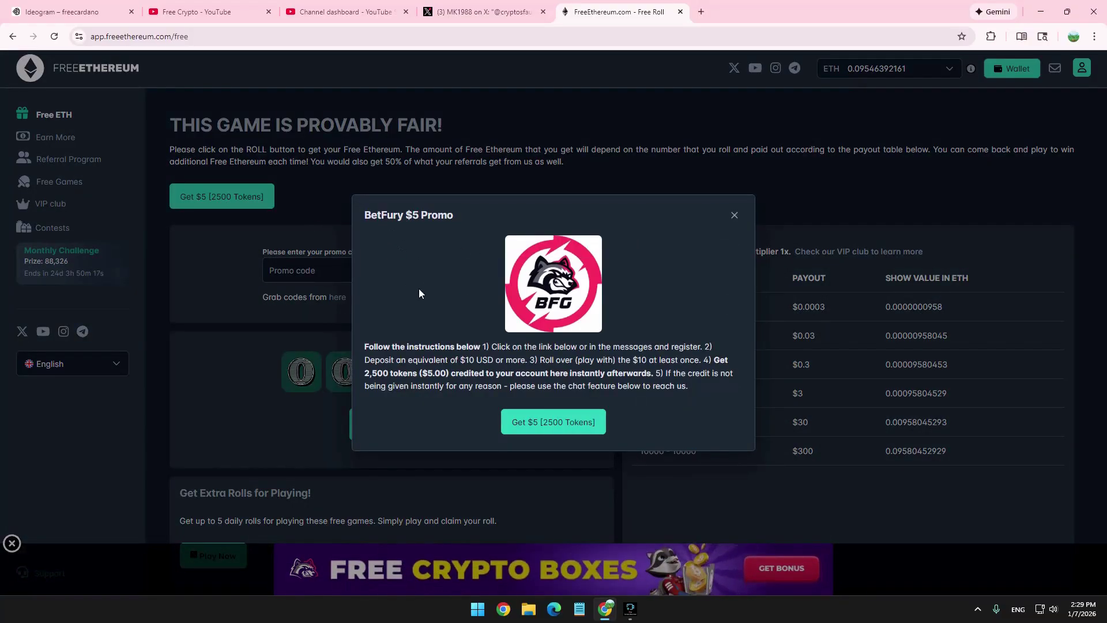
drag(365, 346, 654, 373)
click(657, 372)
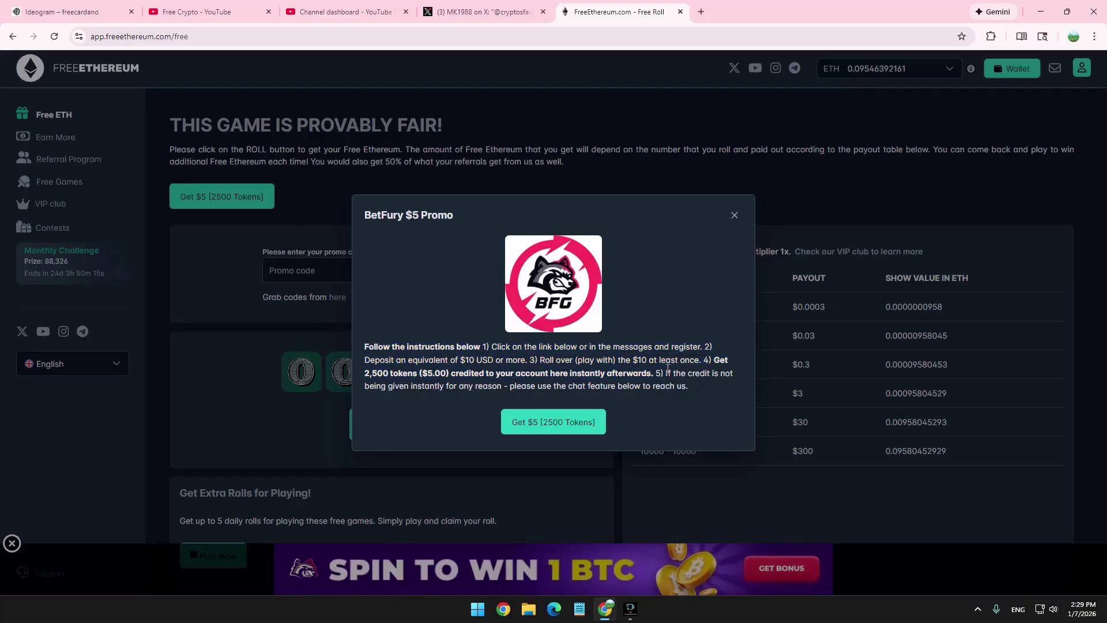
click(734, 216)
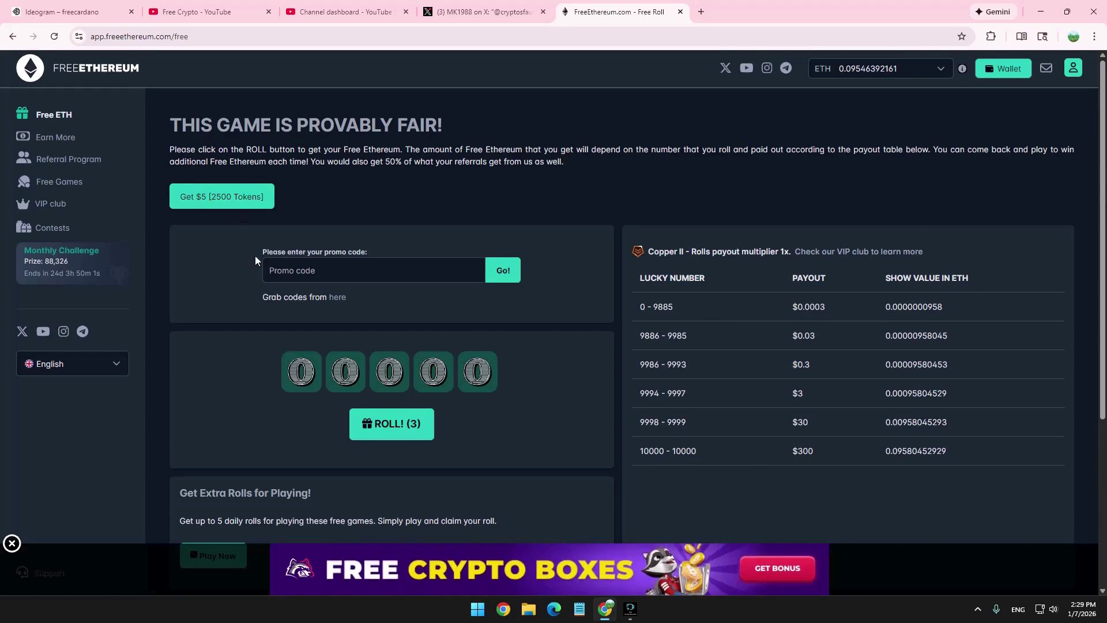
- Dismiss the bottom banner ad on the free roll page
scroll(256, 262, down, 4)
scroll(280, 362, up, 1)
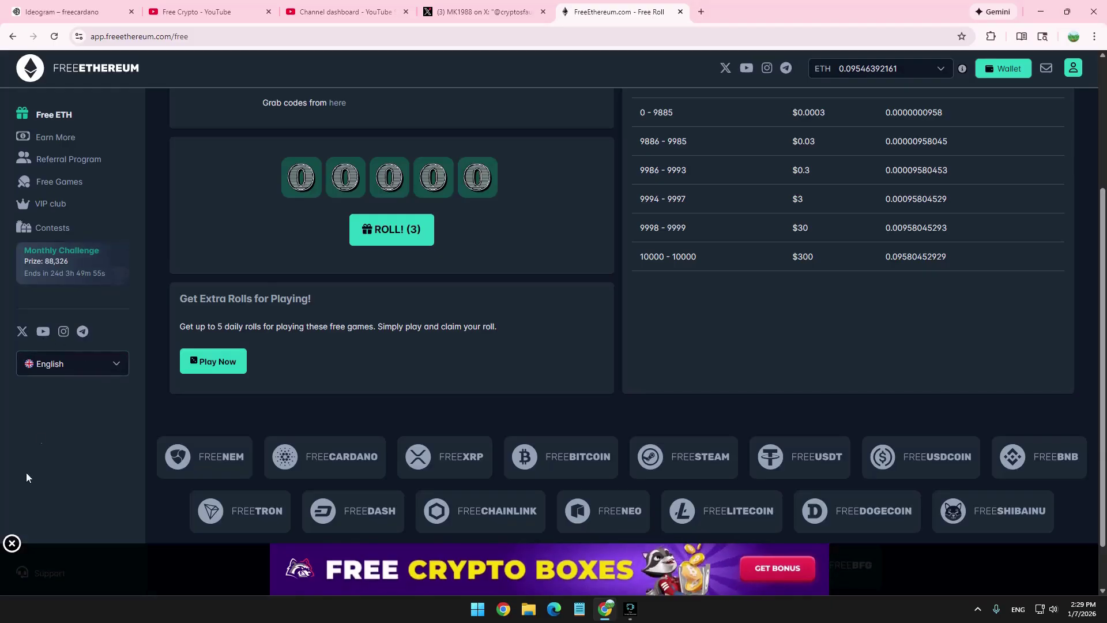
click(11, 543)
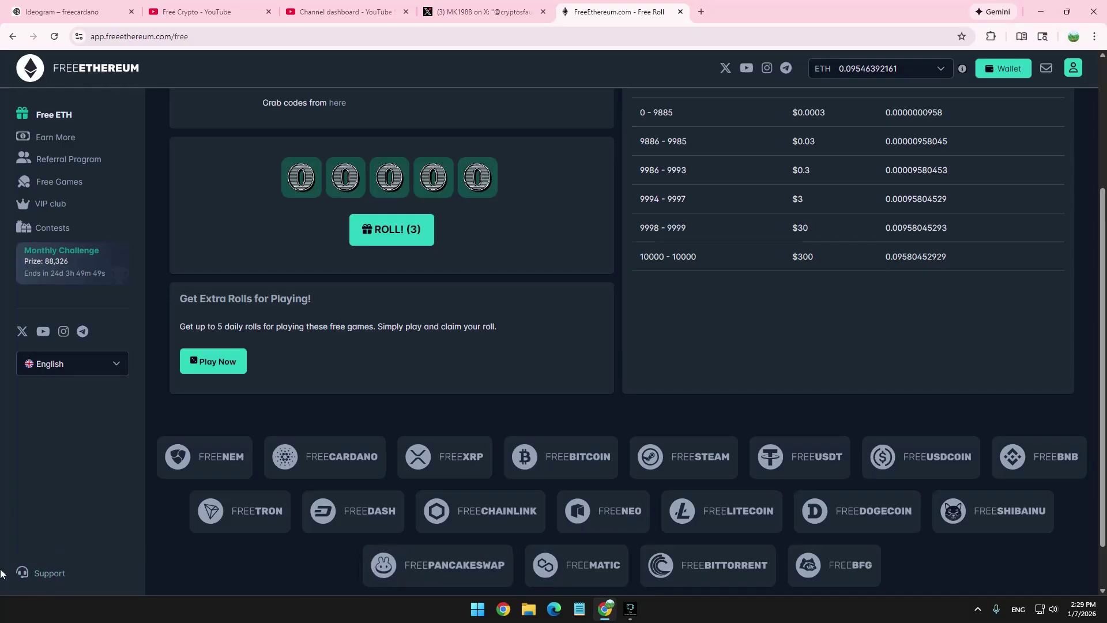
scroll(652, 373, up, 3)
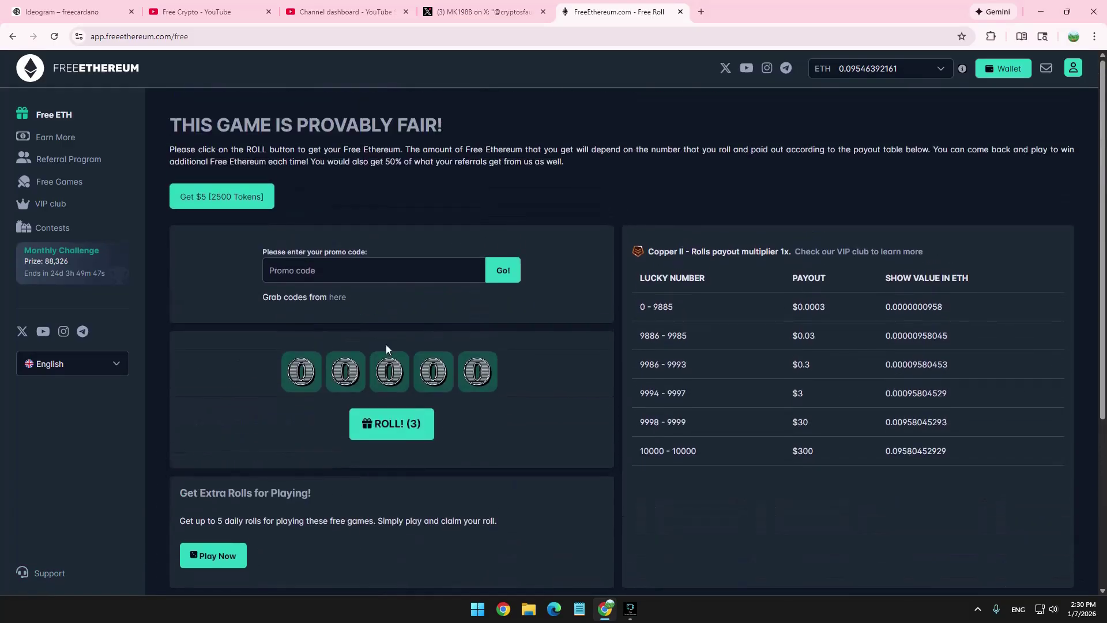
- Open the Free Games page, glance at the Free Crypto YouTube tab, and scroll the page
click(71, 184)
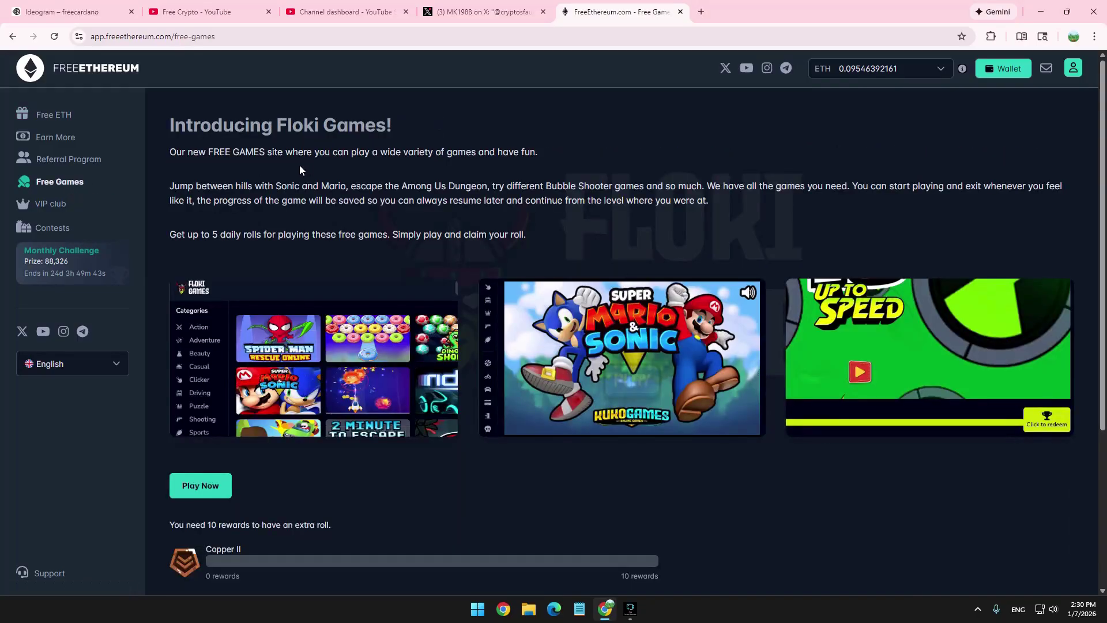
click(192, 10)
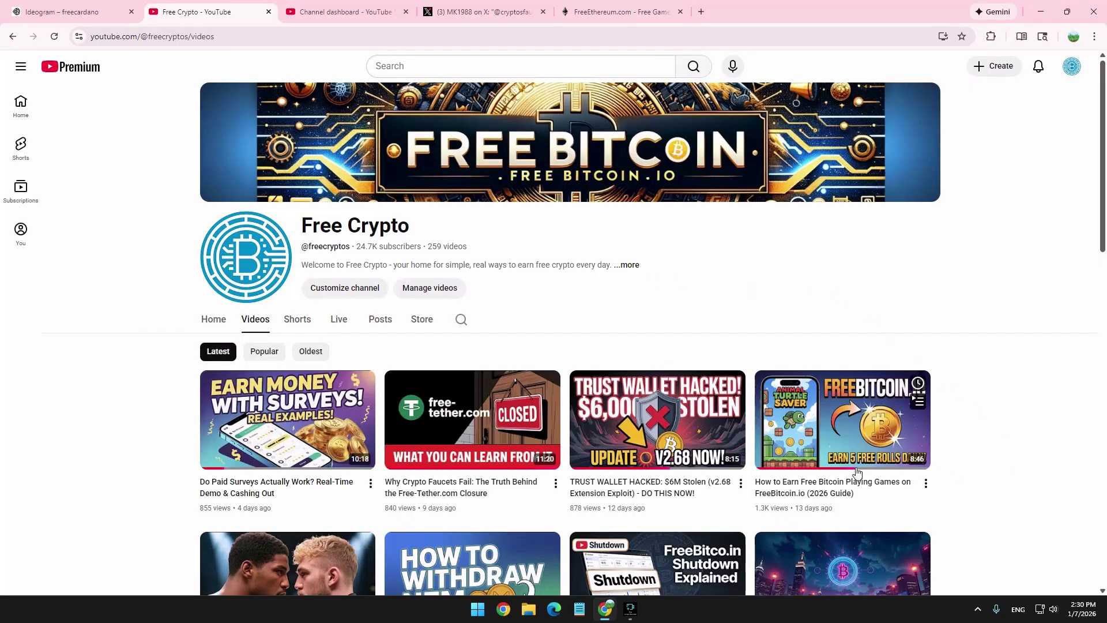
mouse_move(836, 464)
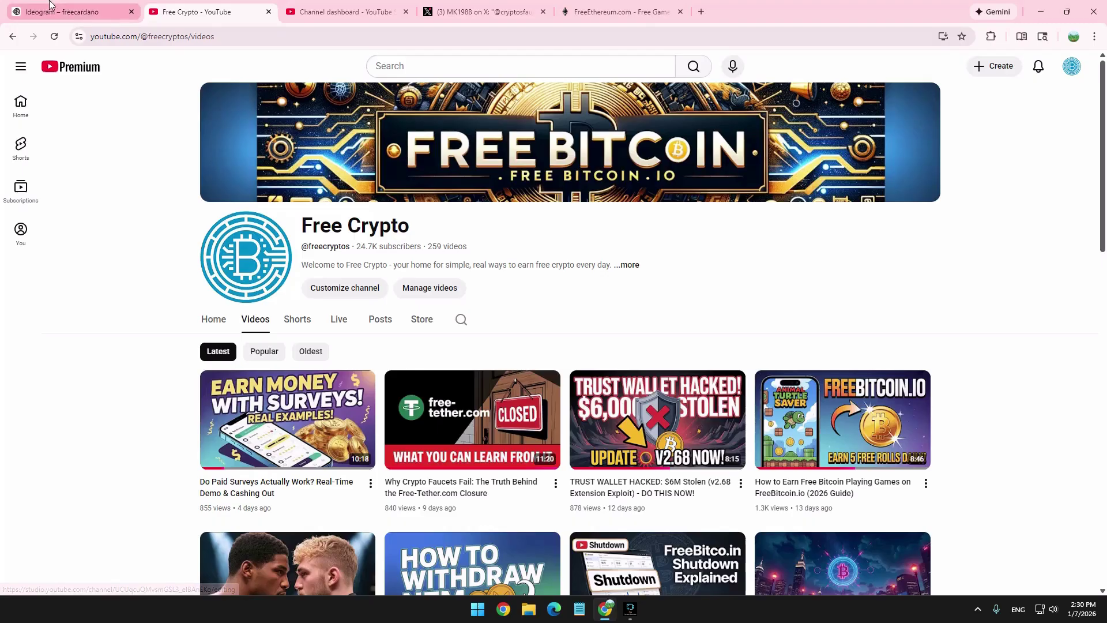
click(612, 11)
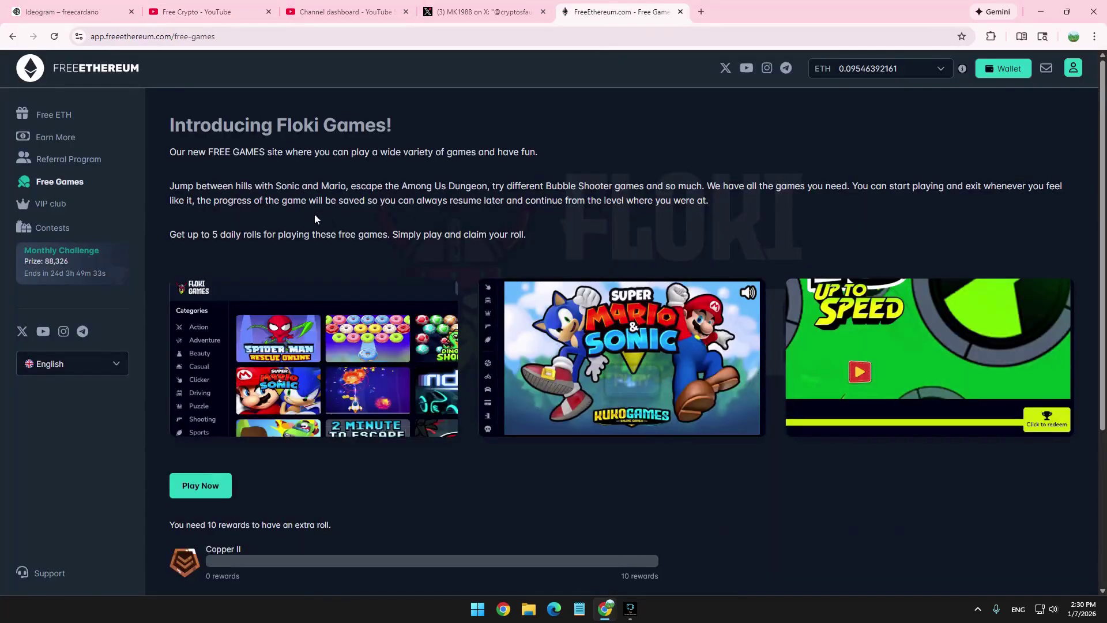
scroll(353, 224, down, 4)
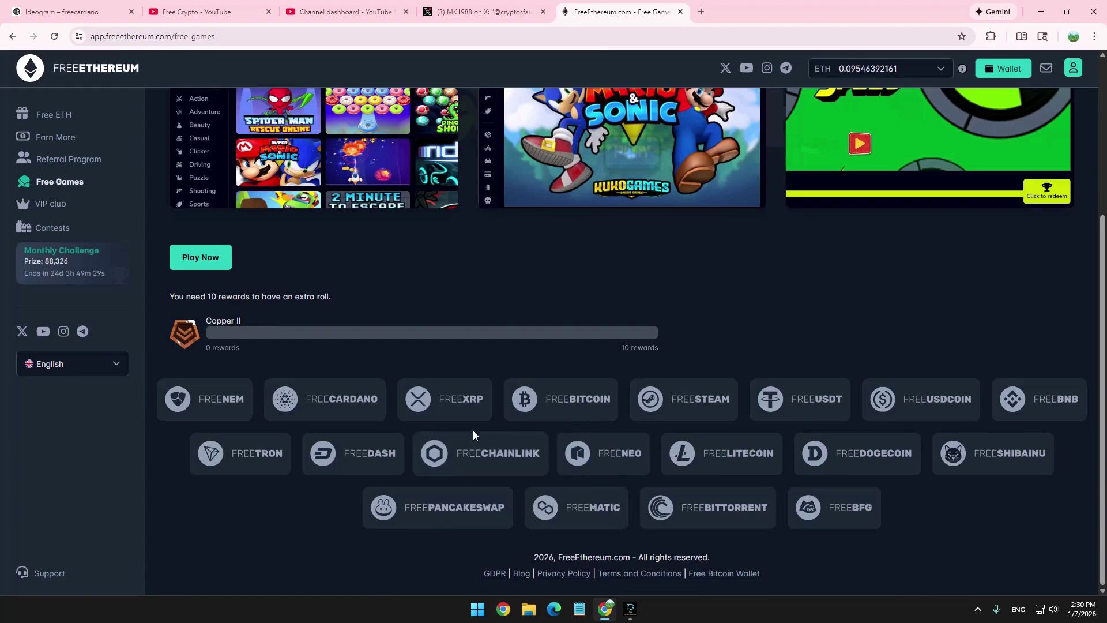
scroll(255, 425, up, 2)
scroll(254, 430, up, 2)
- Review the Monthly Challenge leaderboard prizes, including the 30,000 Tokens entry, then return to Free ETH
click(52, 261)
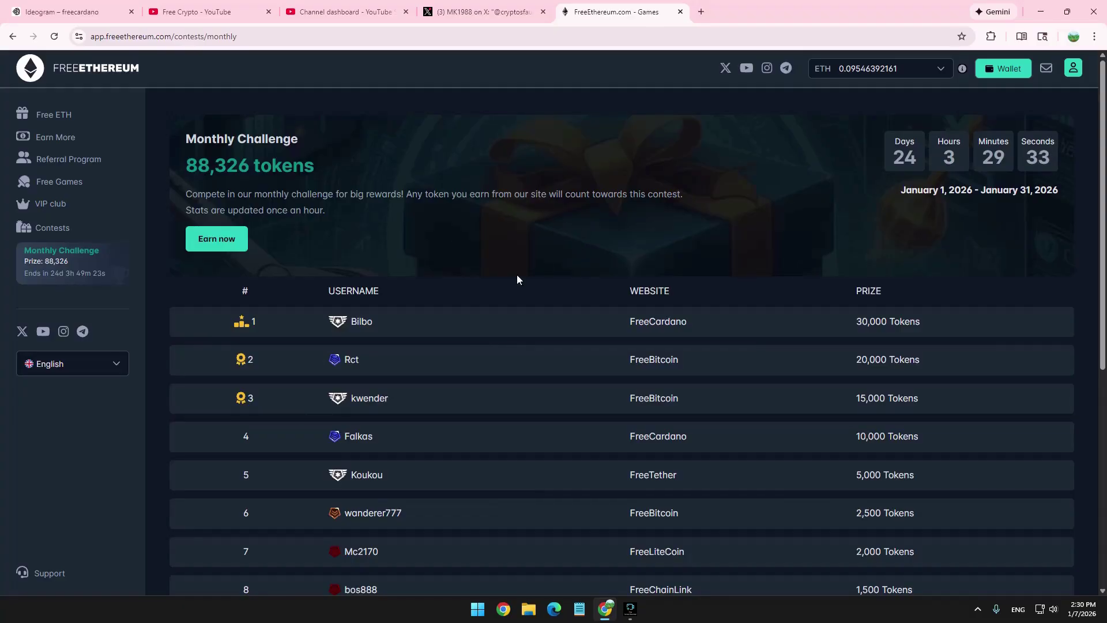
scroll(416, 347, down, 1)
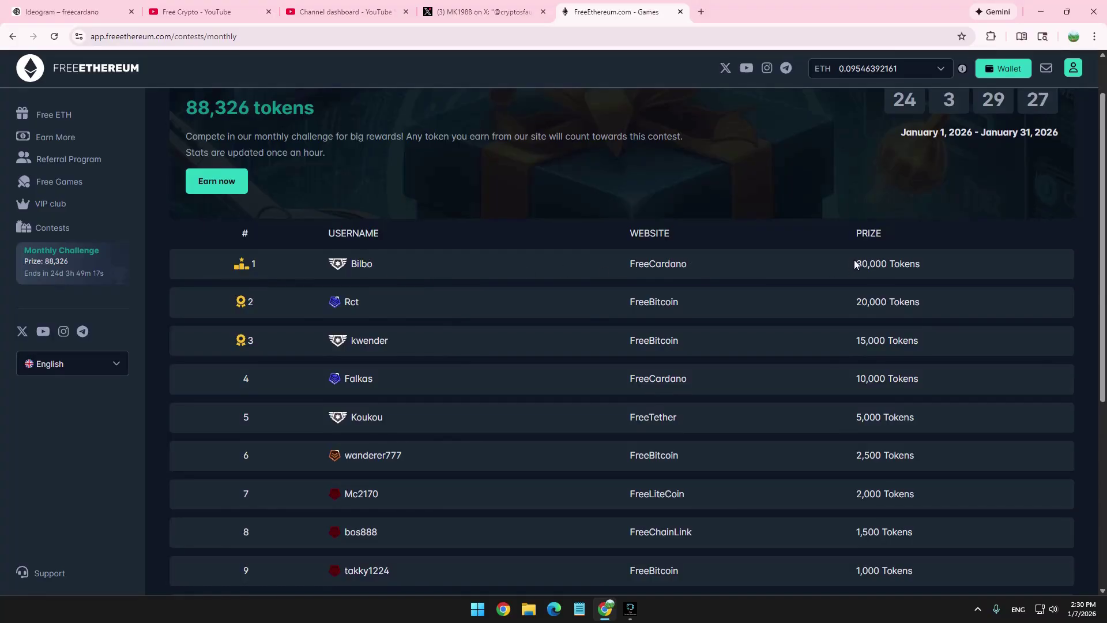
drag(922, 262, 904, 210)
click(904, 210)
drag(860, 265, 805, 202)
click(806, 201)
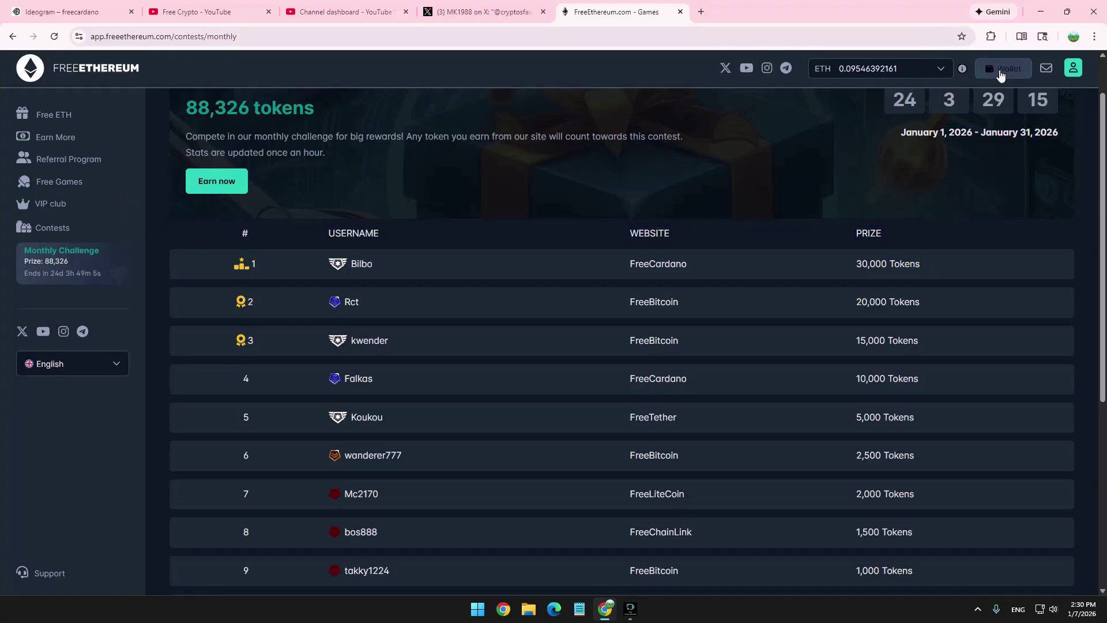
click(47, 115)
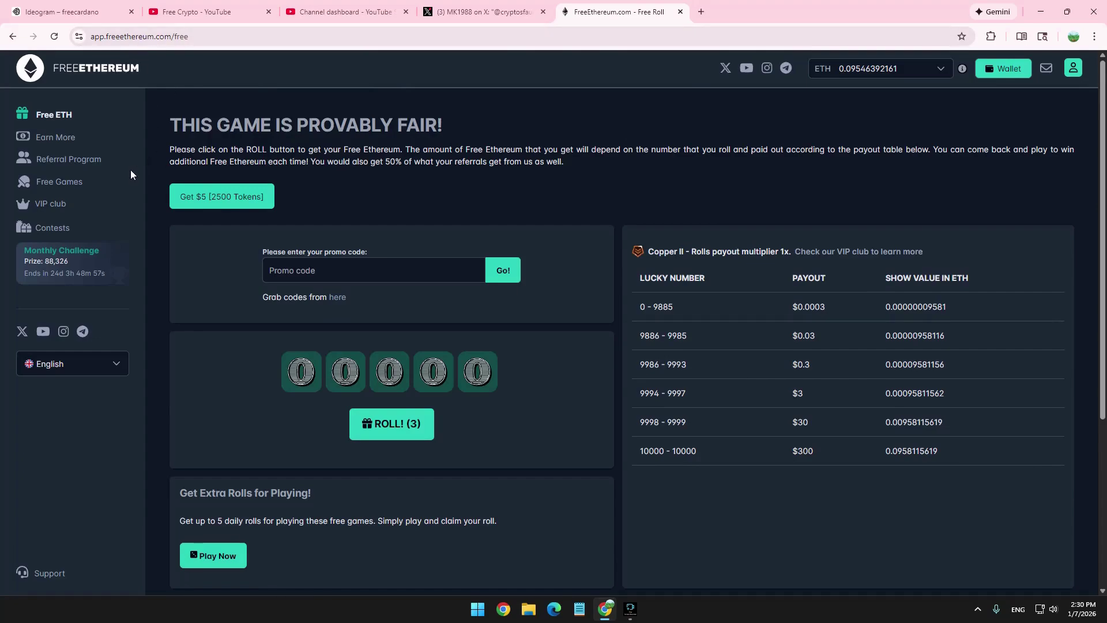
scroll(418, 338, down, 5)
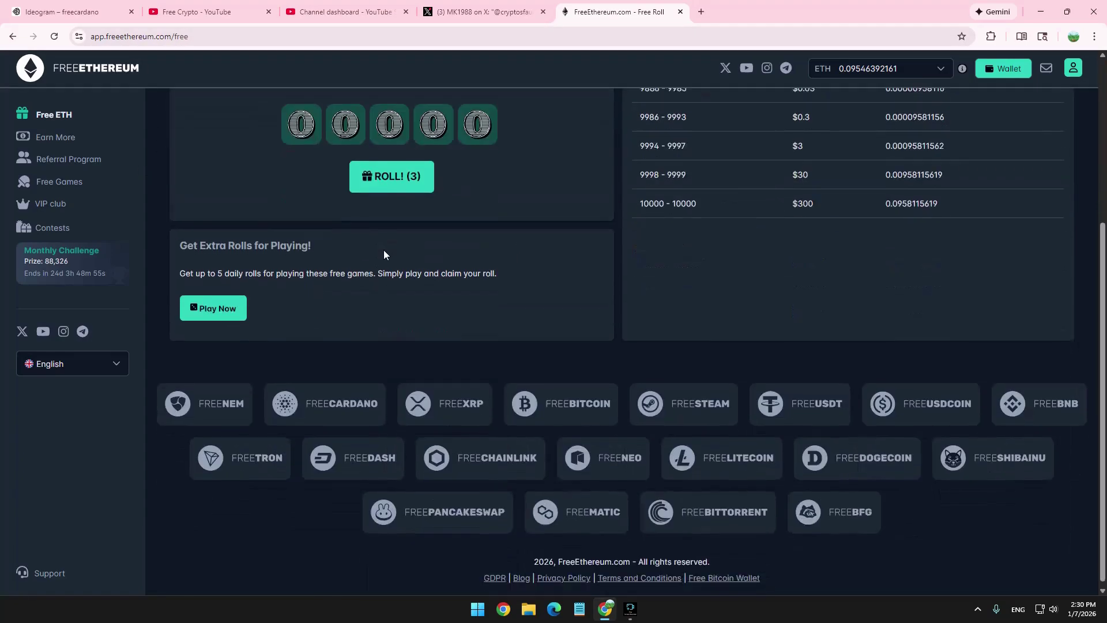